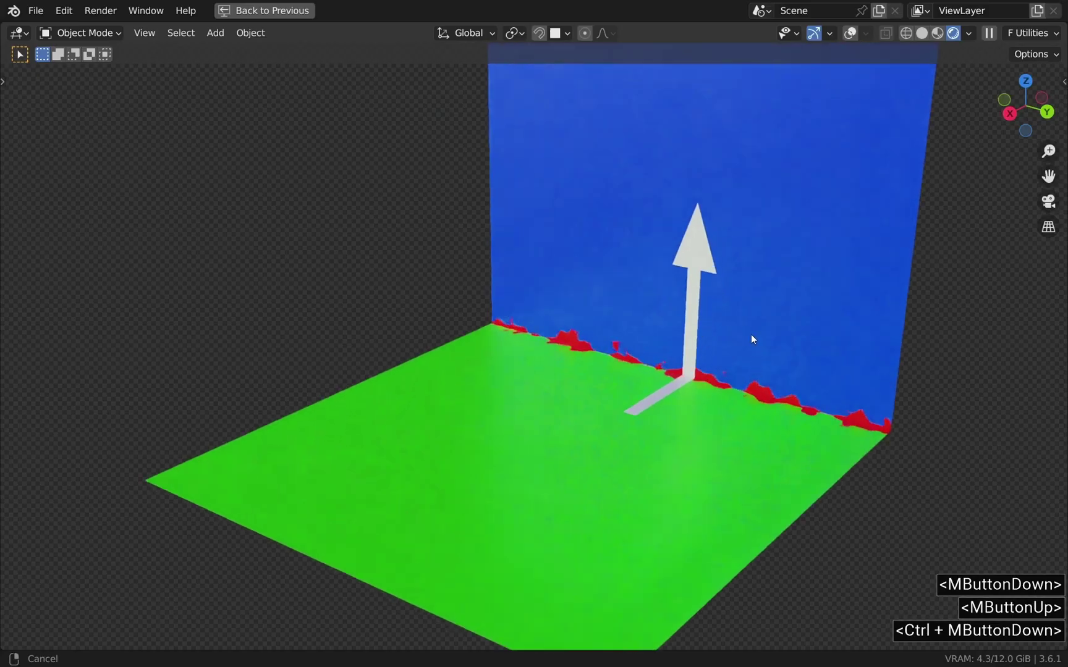
Create a new material on the bucket and add a Fluent two-layer Mix Layers node.
ctrl+middle_drag(751, 334, 713, 359)
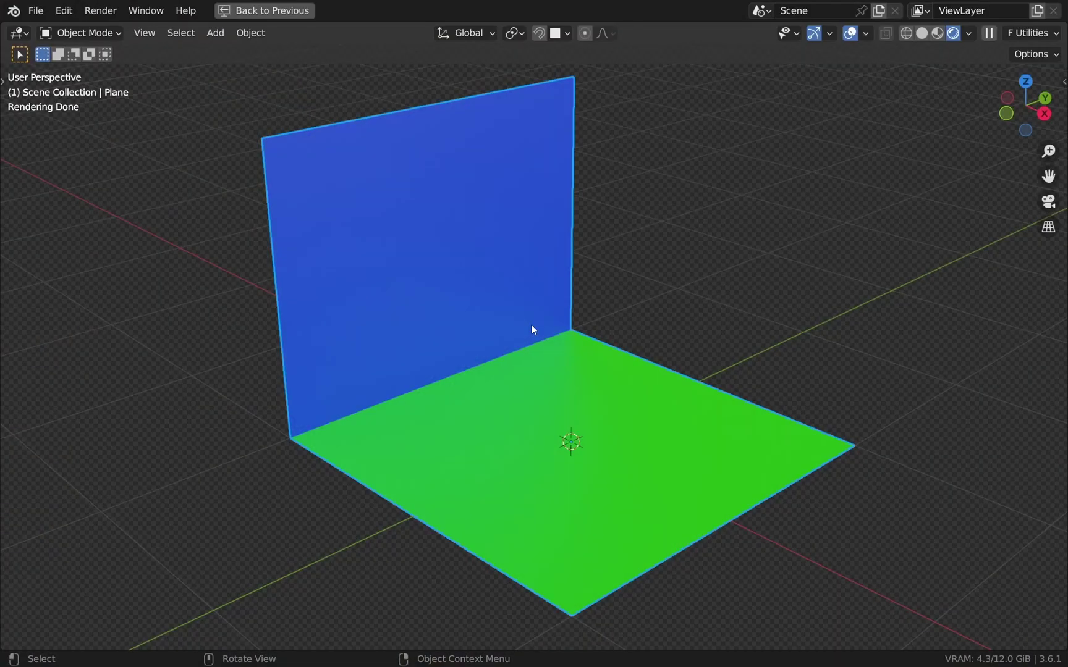
key(space)
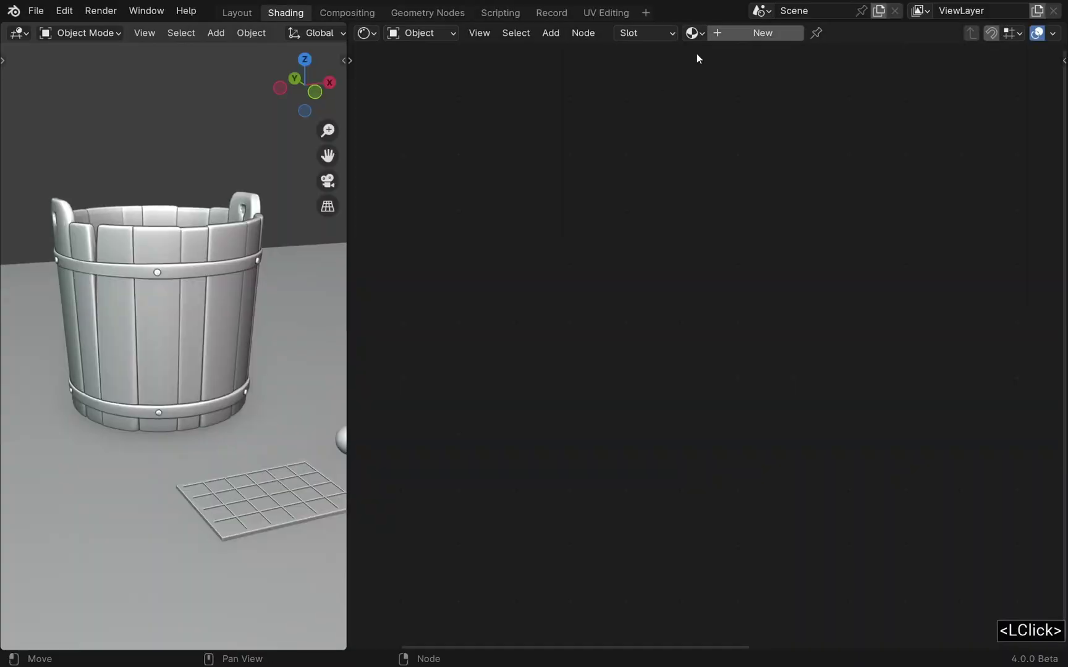
click(760, 32)
mouse_move(642, 150)
ctrl+middle_down()
mouse_move(611, 214)
mouse_move(808, 258)
ctrl+middle_up()
click(663, 243)
middle_drag(613, 227, 602, 220)
click(731, 495)
middle_drag(731, 496, 750, 520)
Switch the viewport to Rendered shading and frame the layer nodes.
key(z)
click(193, 154)
middle_drag(532, 185, 632, 257)
ctrl+middle_drag(632, 257, 655, 247)
Add the library's Wood node and link its Color and Normal into the first layer.
key(n)
click(984, 103)
click(946, 283)
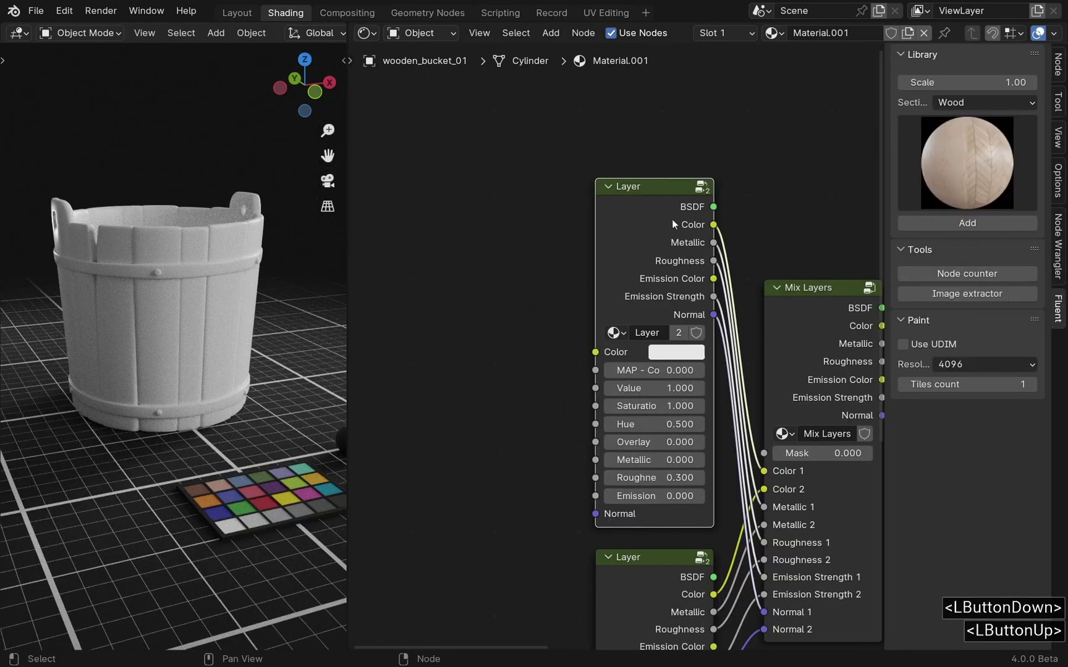
click(967, 162)
click(588, 353)
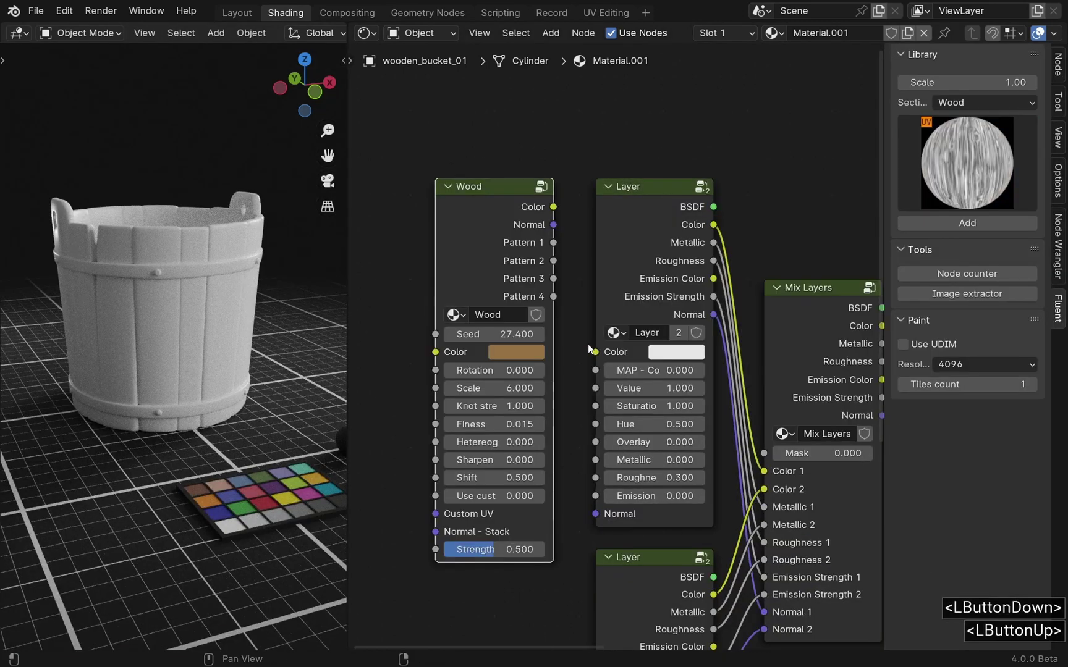
drag(553, 207, 595, 352)
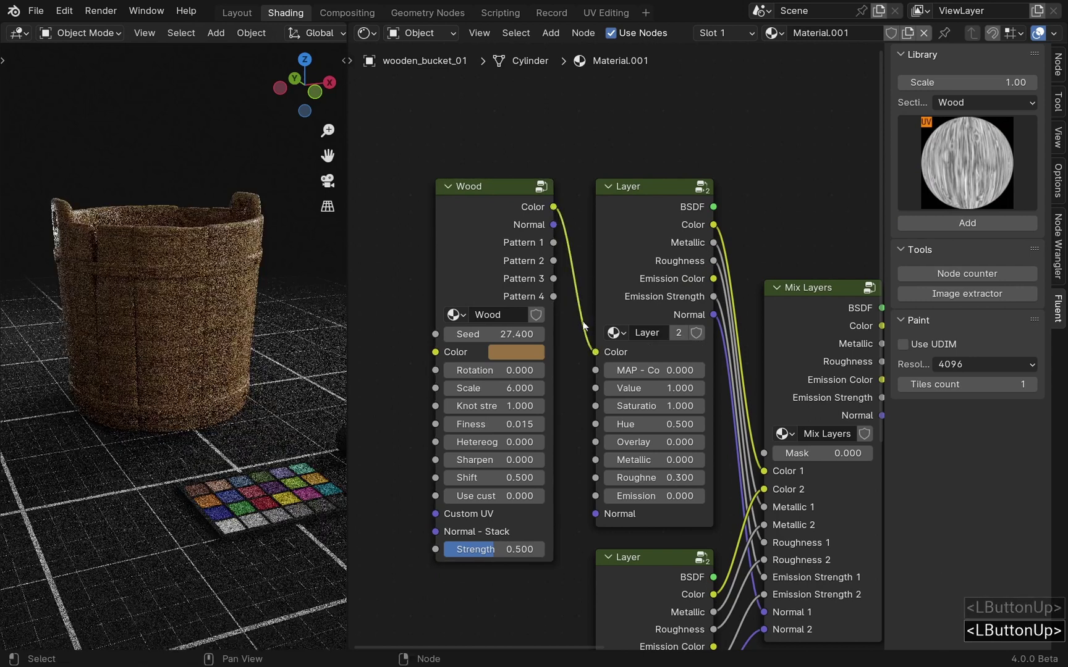
drag(553, 225, 592, 514)
click(589, 498)
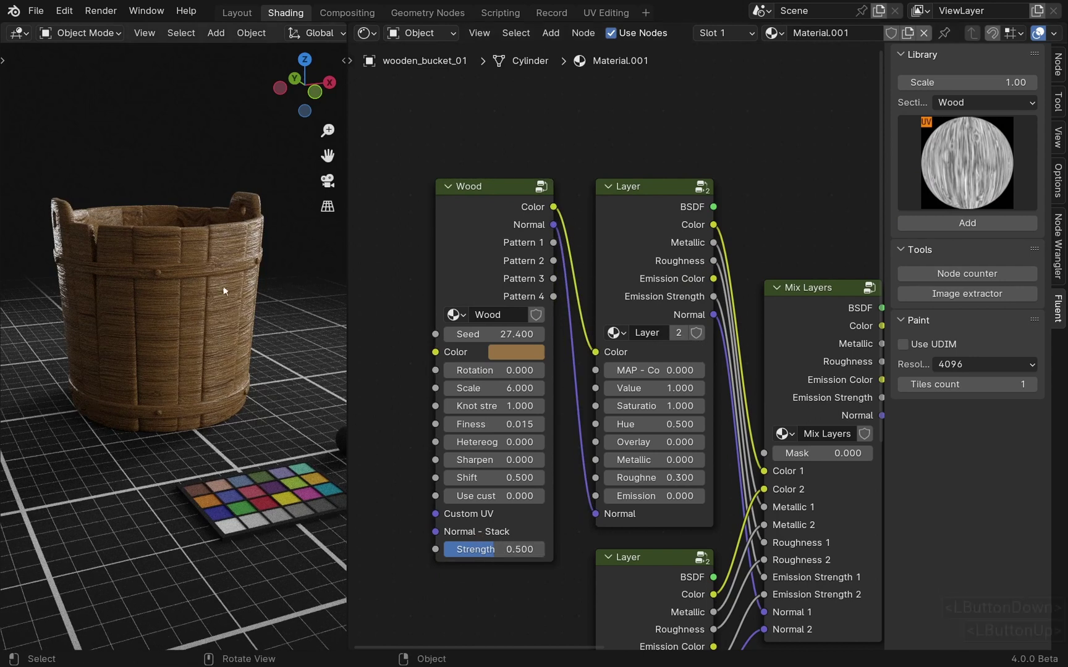
Set the Wood node's Rotation to 90 and normal Strength to 0.2.
click(517, 376)
text(90)
key(Return)
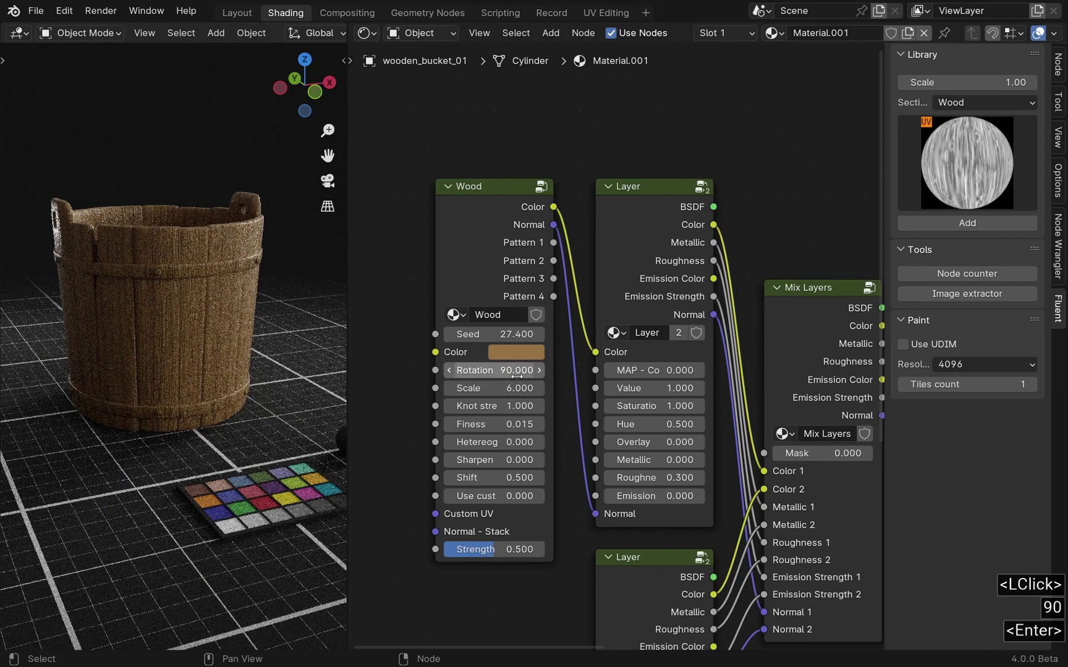
click(506, 546)
text(.2)
key(Return)
ctrl+middle_drag(226, 313, 155, 241)
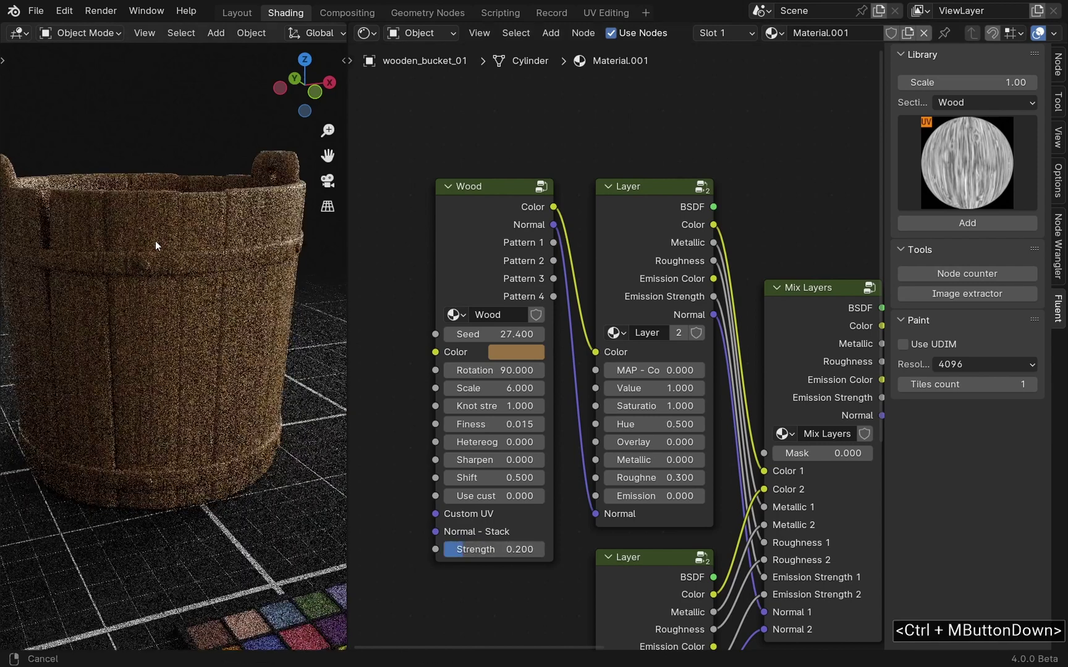
ctrl+middle_drag(649, 370, 648, 408)
middle_drag(648, 408, 564, 408)
key(n)
mouse_move(697, 312)
middle_down()
mouse_move(637, 323)
mouse_move(567, 427)
middle_up()
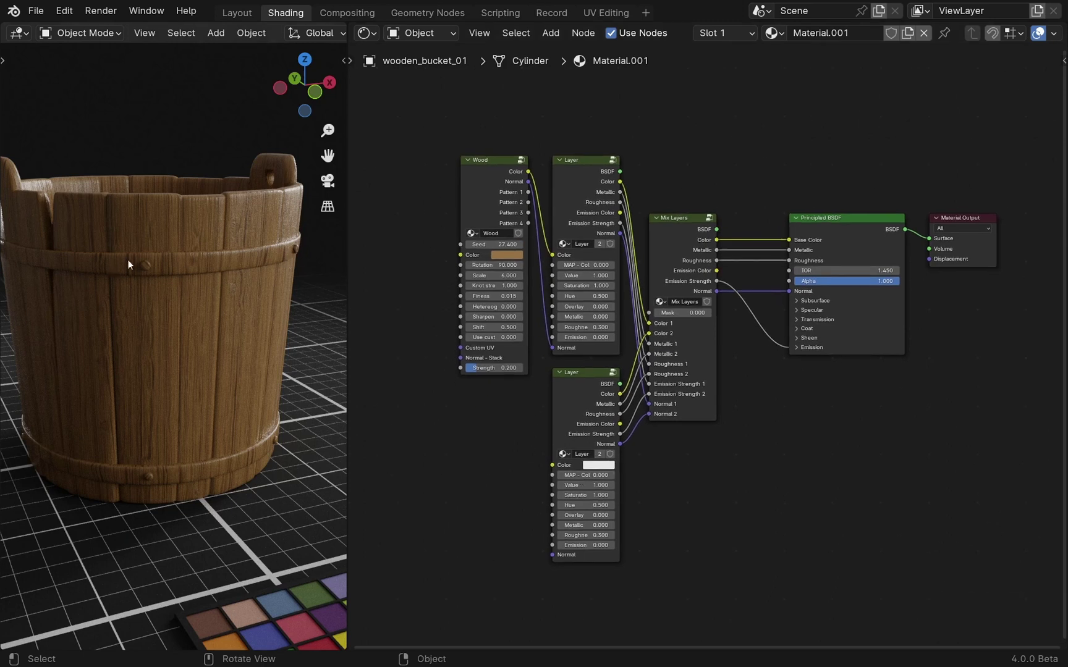
In the Layout workspace, put the bucket in Edit Mode and select the iron mesh vertex group.
click(244, 12)
click(370, 176)
click(87, 32)
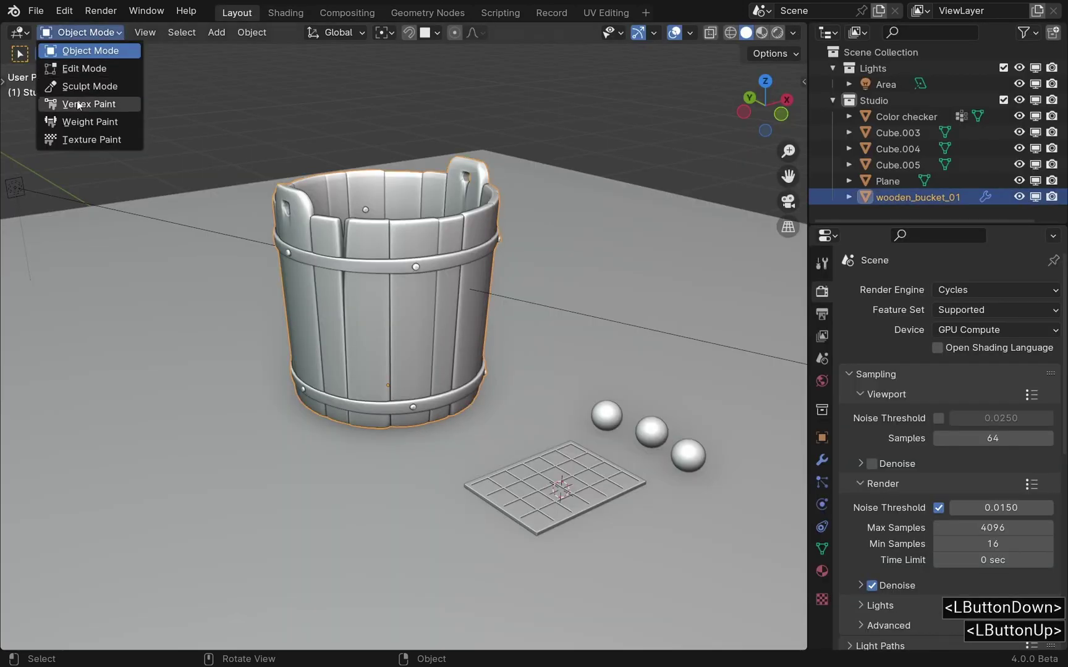
click(97, 70)
ctrl+middle_drag(346, 247, 345, 236)
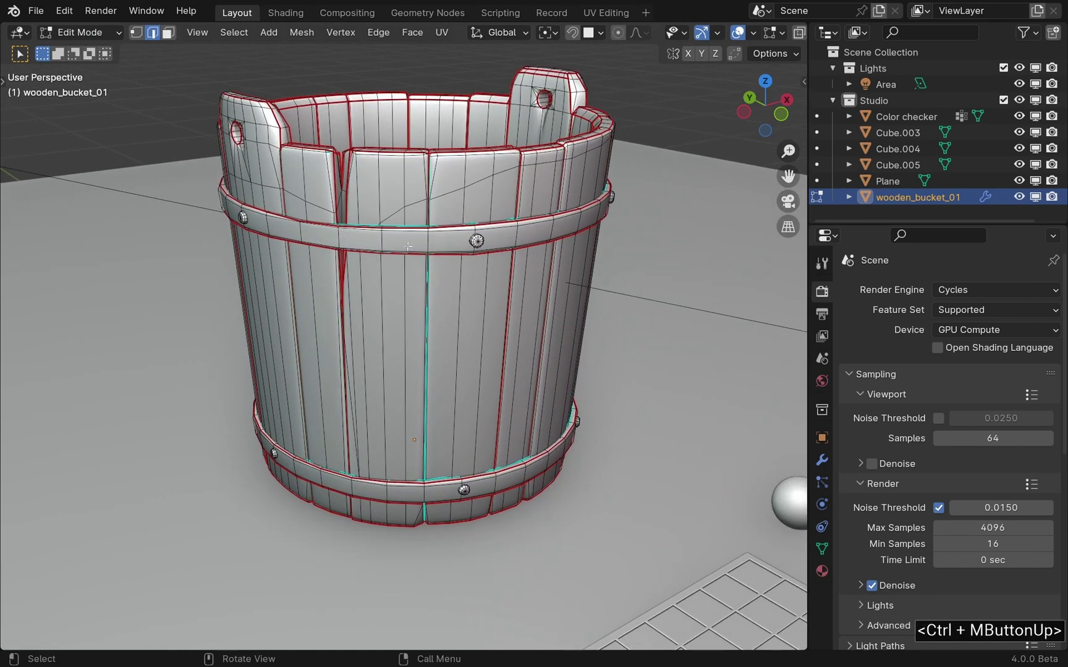
click(822, 549)
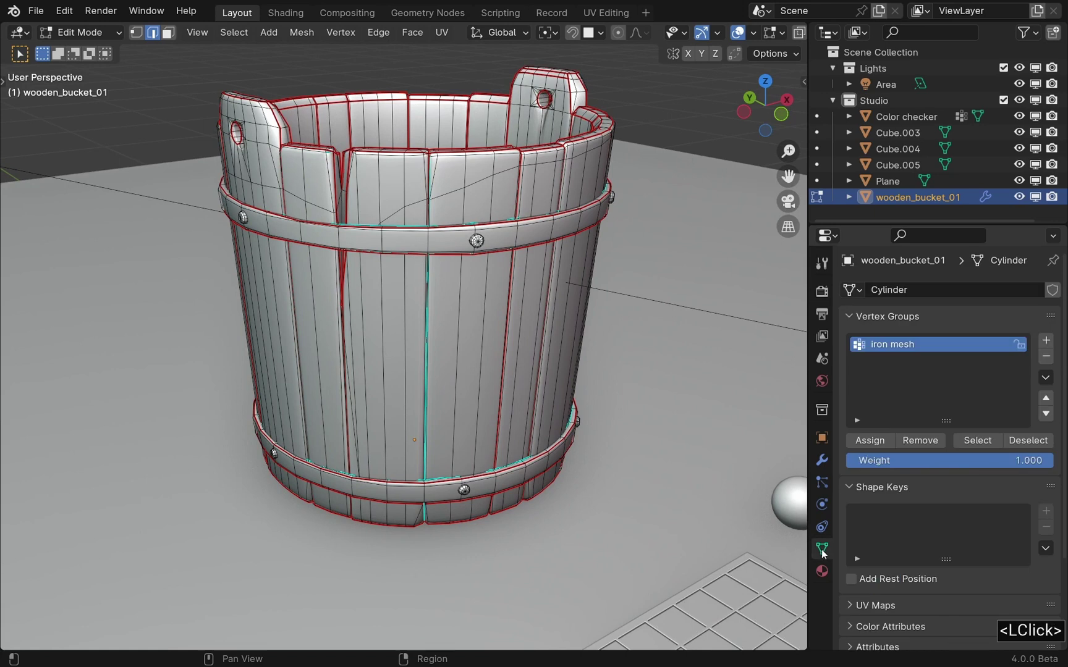
click(961, 440)
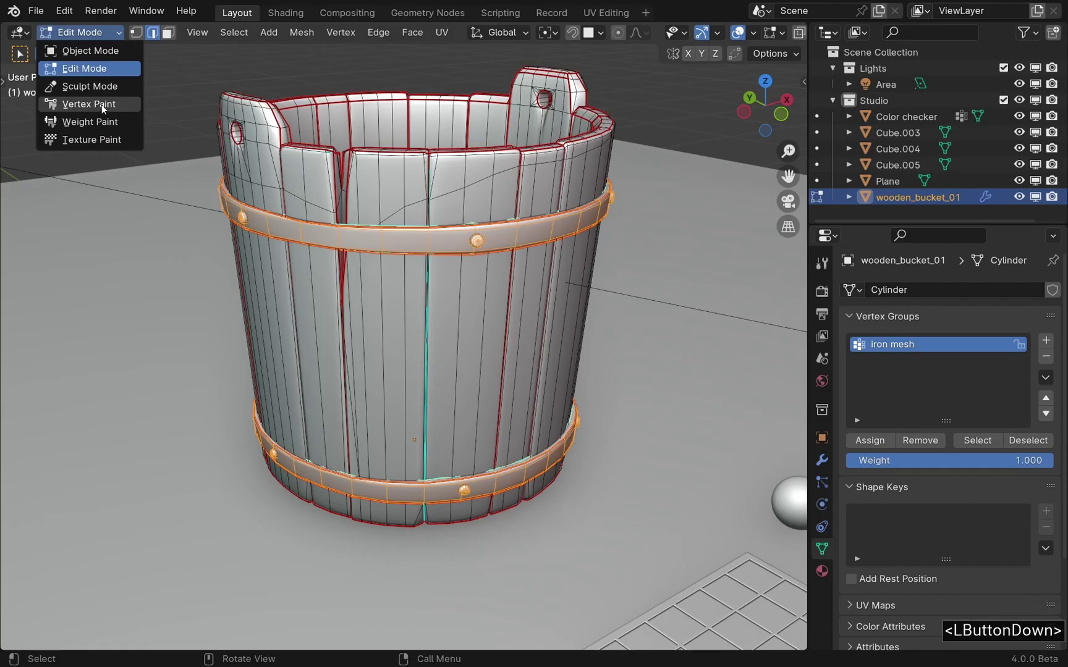
Switch the bucket to Vertex Paint mode with the paint tool settings shown in the header.
click(102, 105)
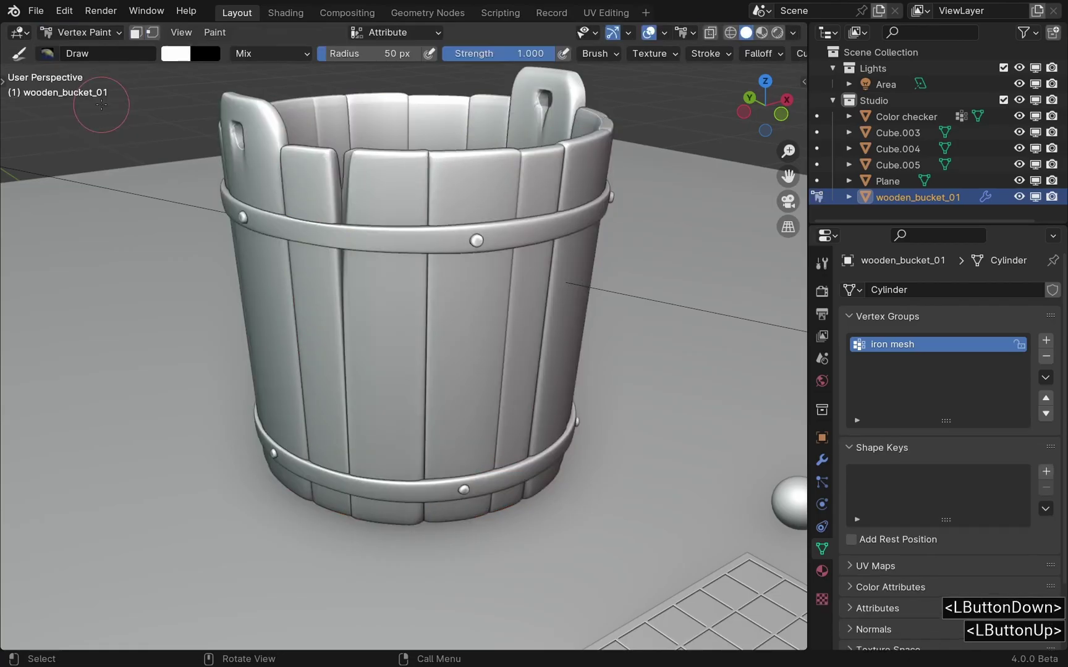
right_click(226, 60)
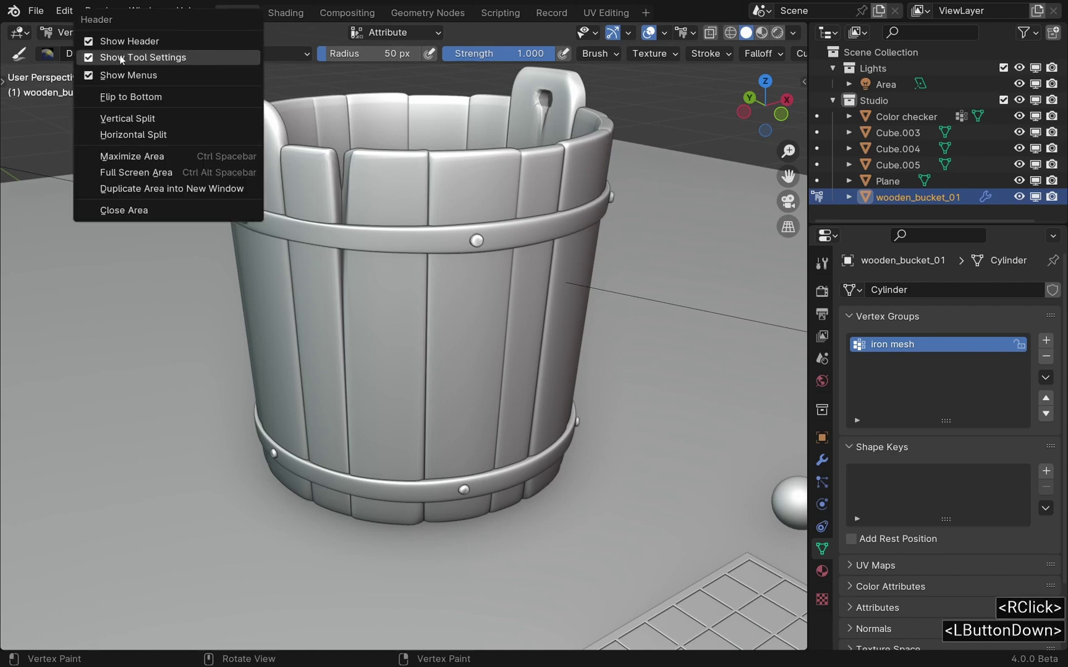
click(122, 57)
right_click(235, 32)
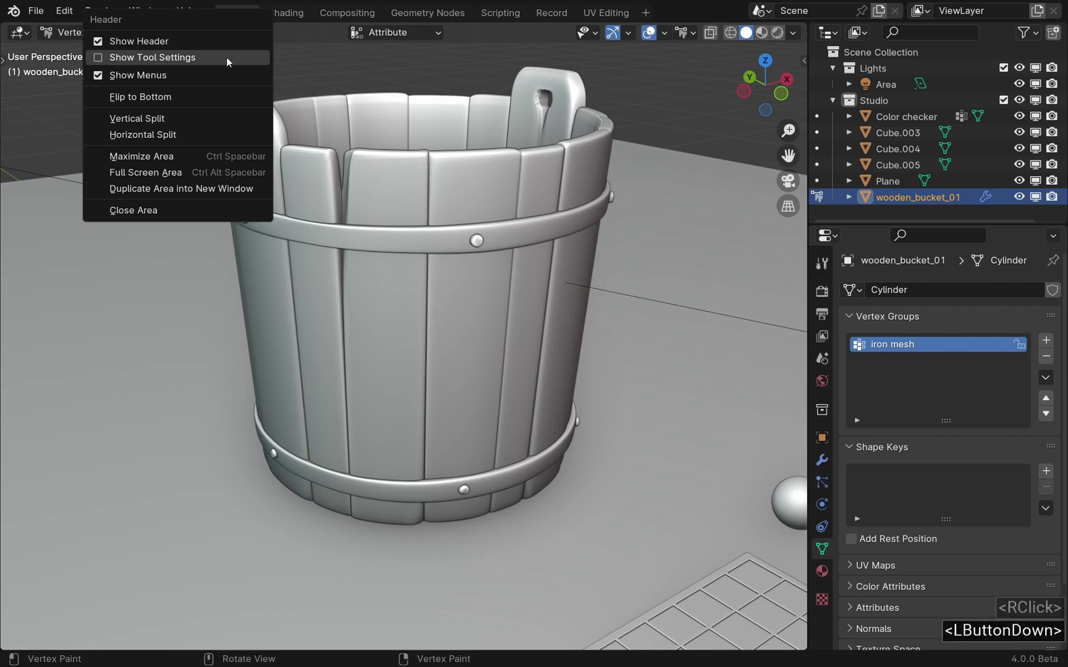
click(226, 57)
Fill the selected iron bands and rivets with red using face selection masking.
click(183, 56)
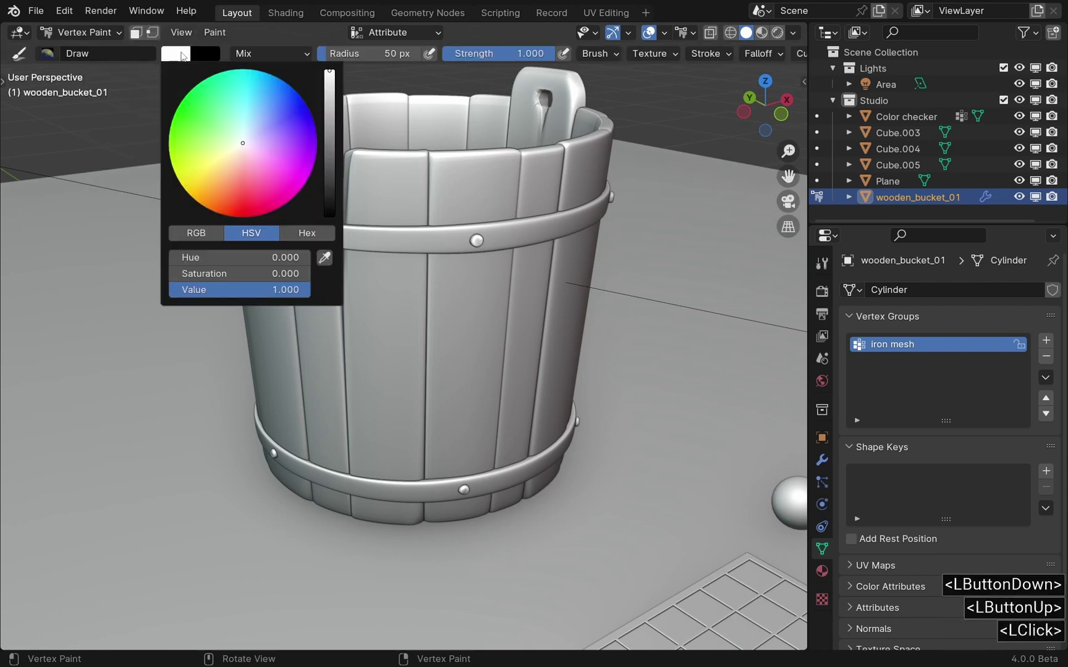
drag(196, 100, 255, 216)
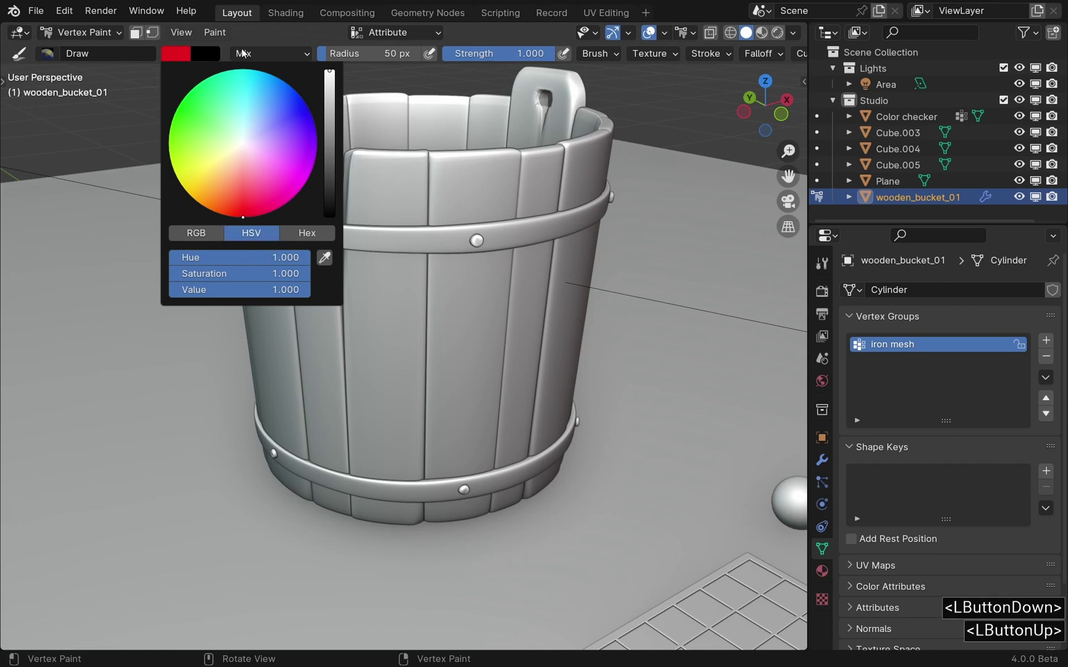
click(136, 33)
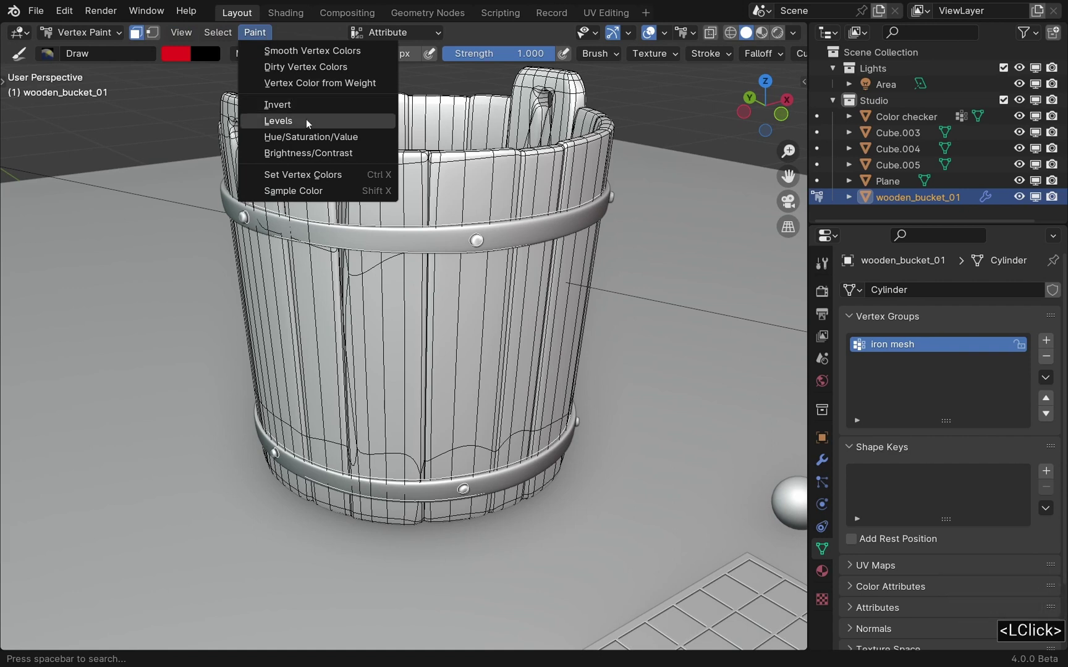
click(369, 179)
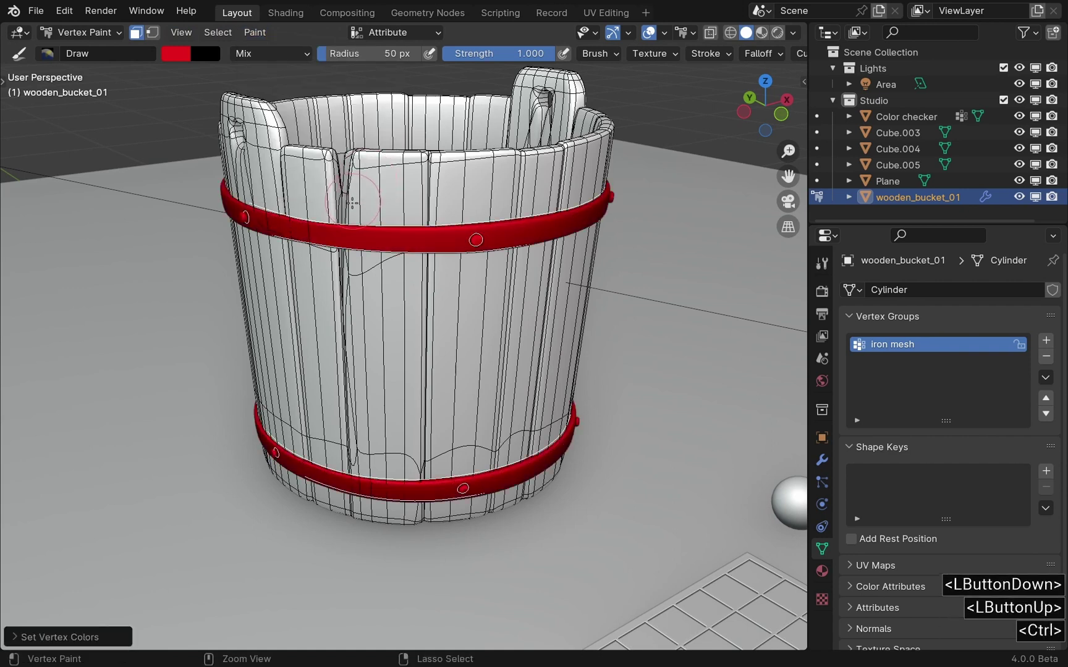
ctrl+middle_drag(356, 196, 364, 241)
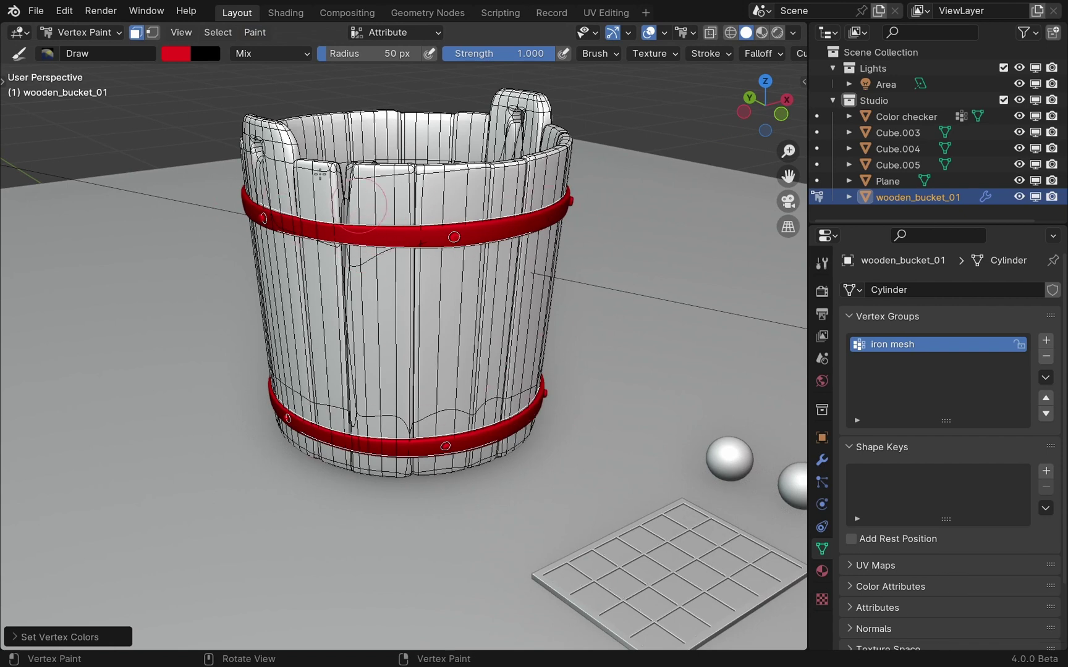
click(68, 34)
Back in Object Mode, add a Fluent Color Mask to the Mix Layers node and widen it.
click(78, 51)
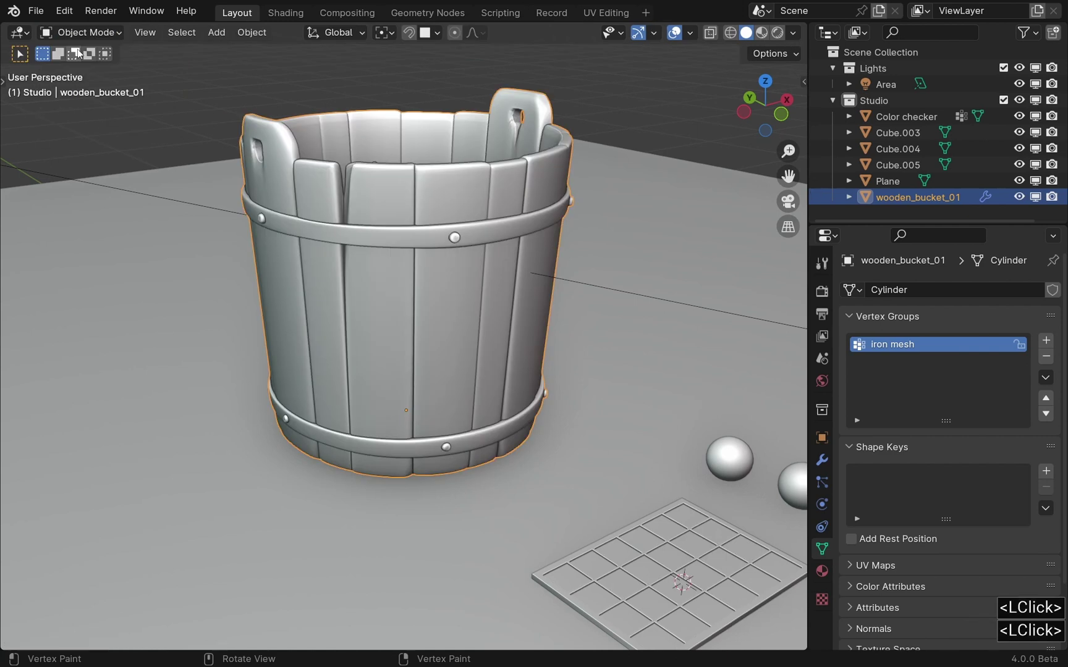
click(285, 13)
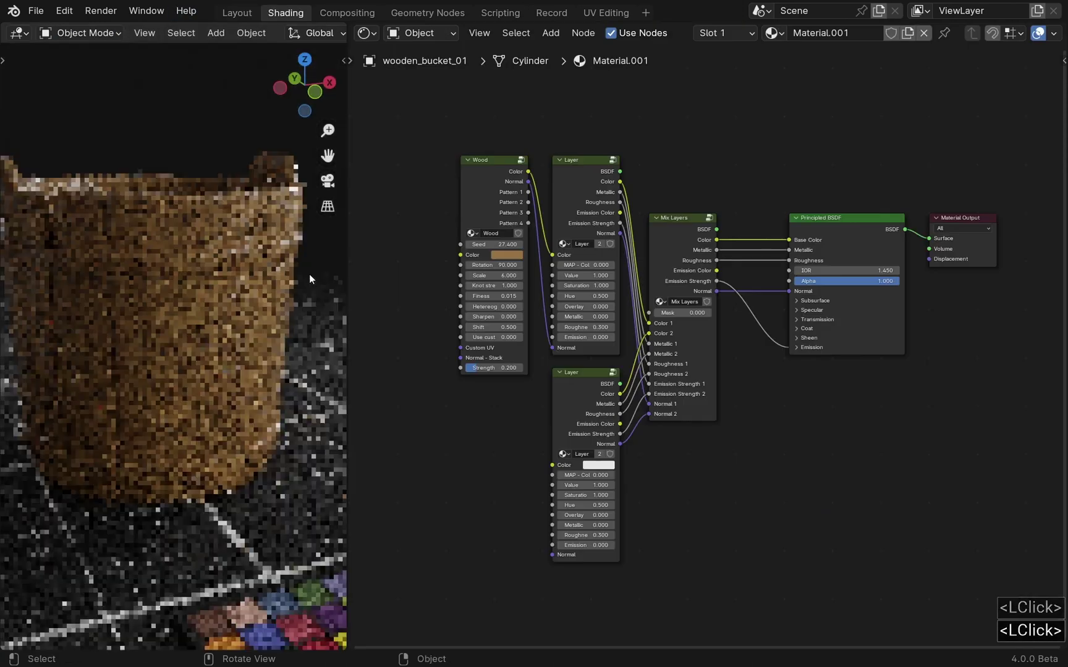
ctrl+middle_drag(645, 246, 772, 380)
click(796, 388)
key(f)
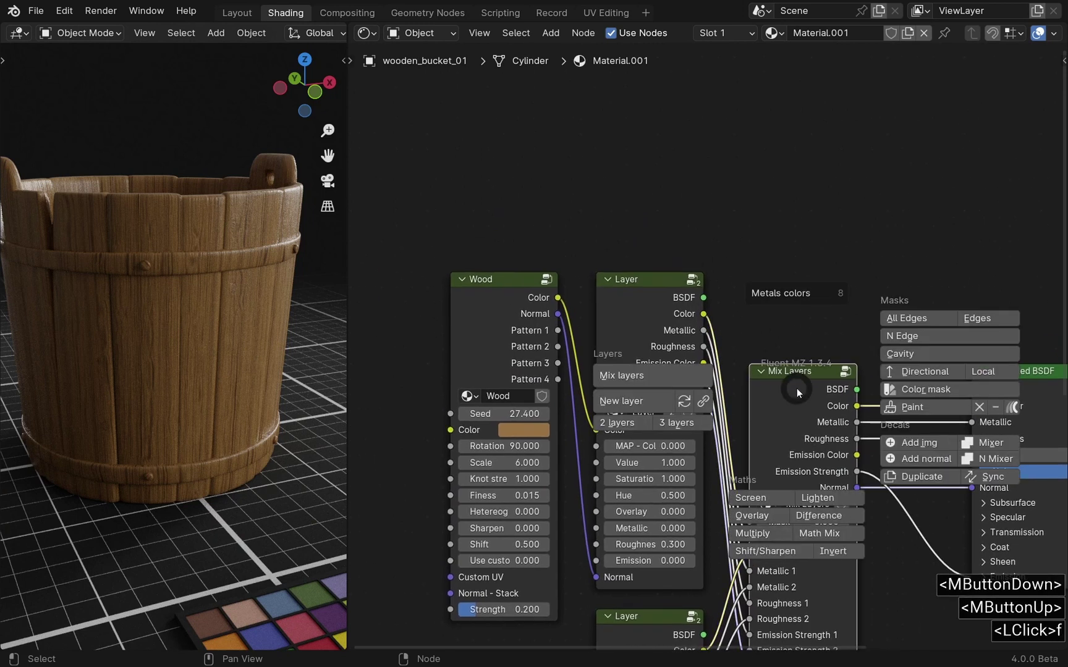
click(954, 391)
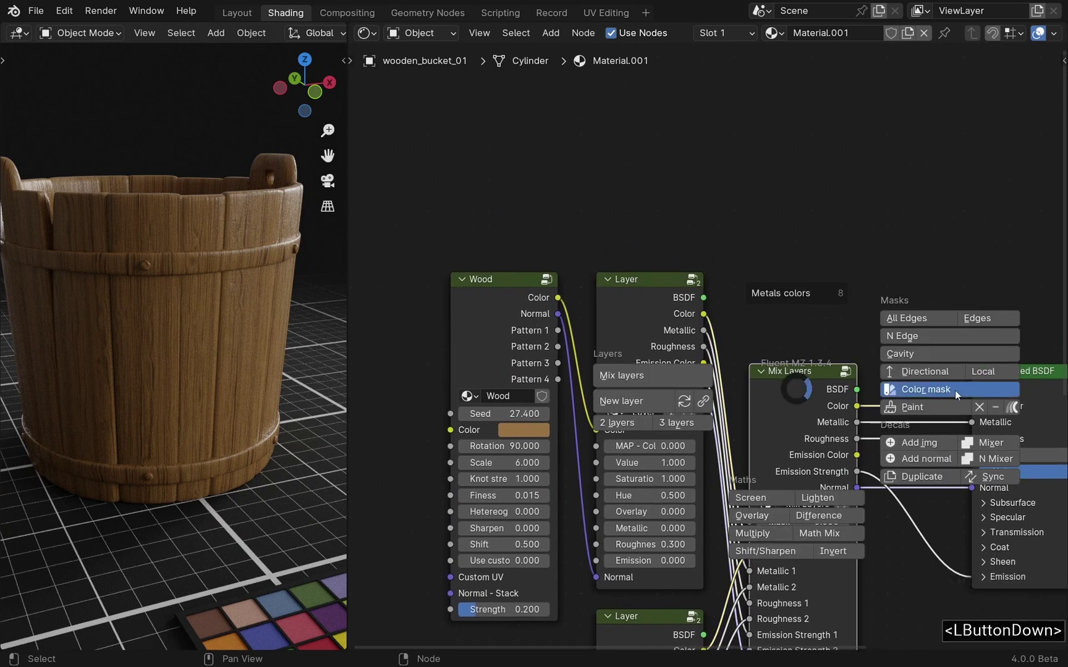
drag(653, 369, 652, 153)
middle_drag(498, 160, 671, 276)
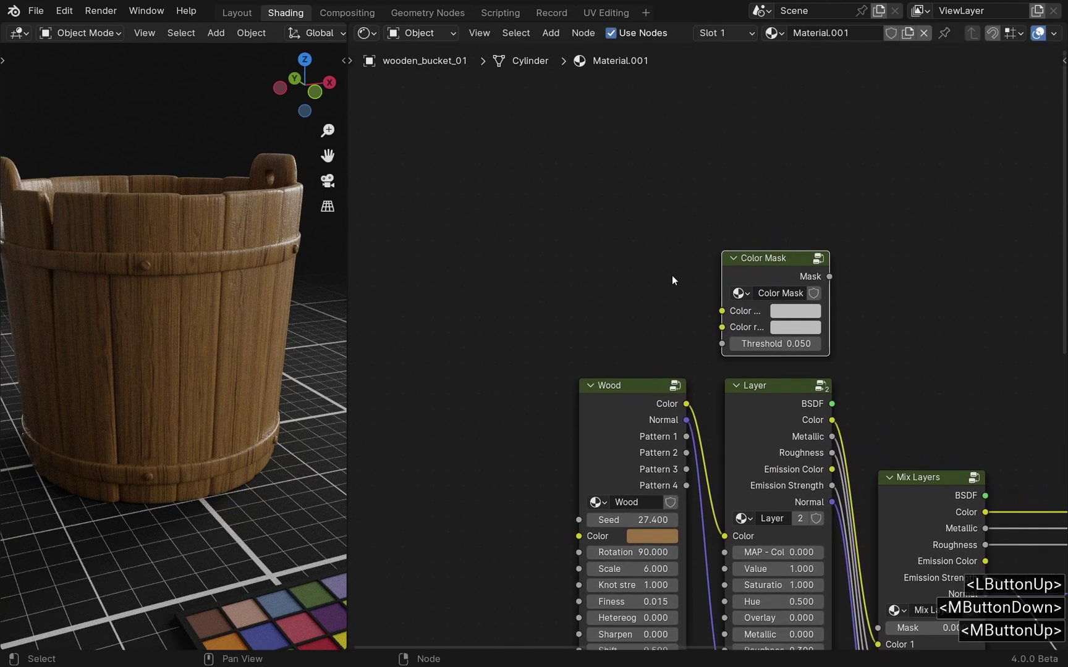
scroll(690, 283, up, 3)
drag(737, 282, 667, 269)
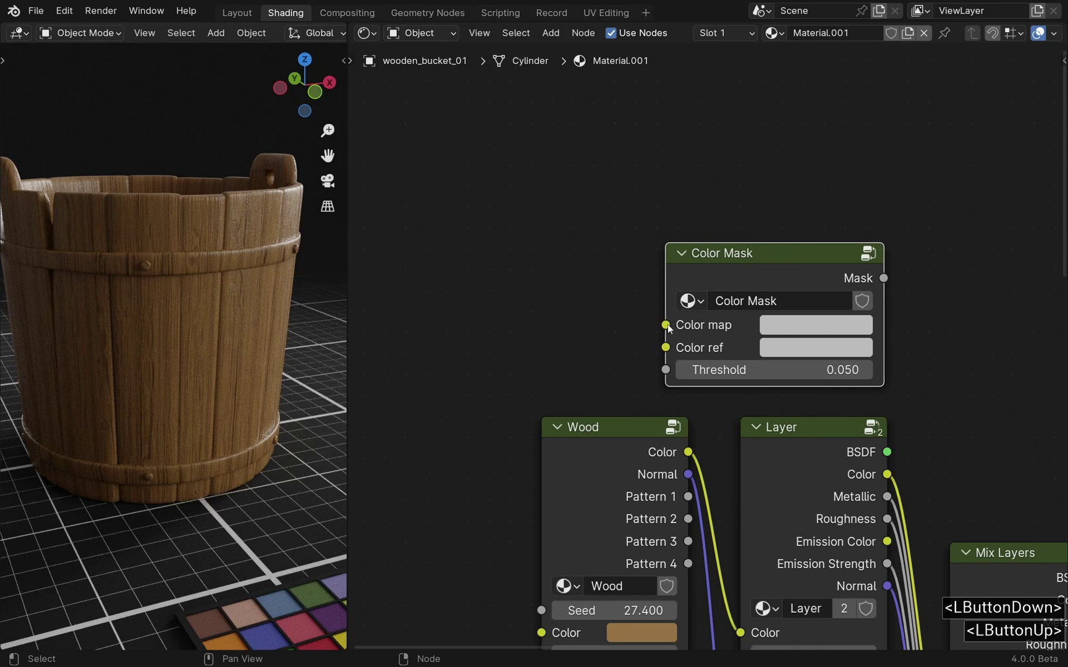
Feed the Color map from a Color Attribute node set to 'Attribute' and preview it.
drag(491, 271, 491, 270)
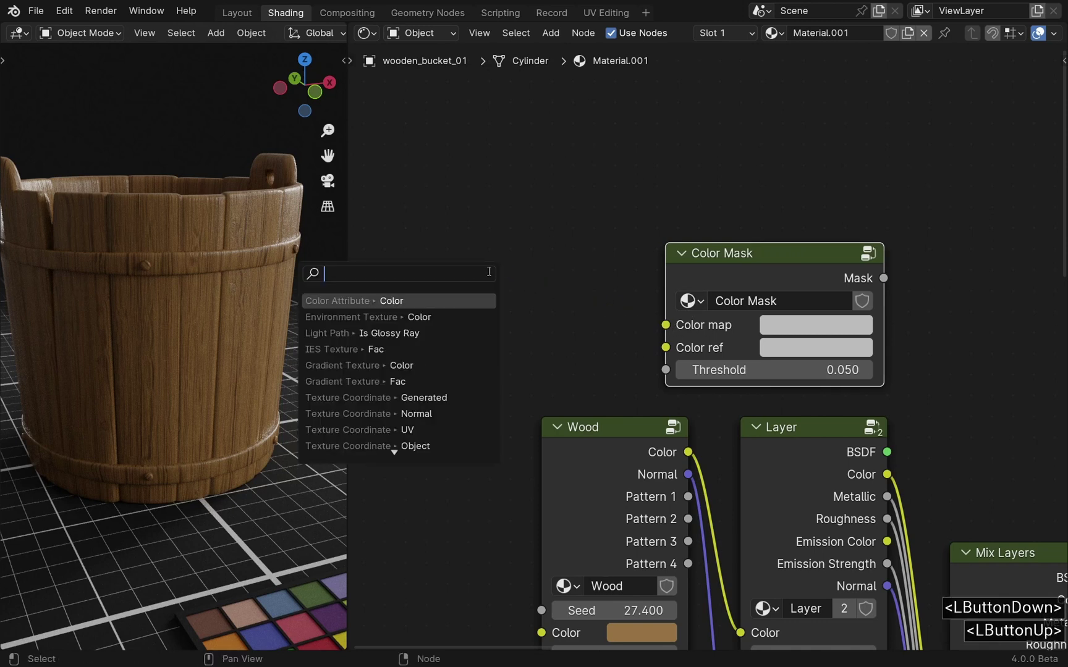
text(attribute color)
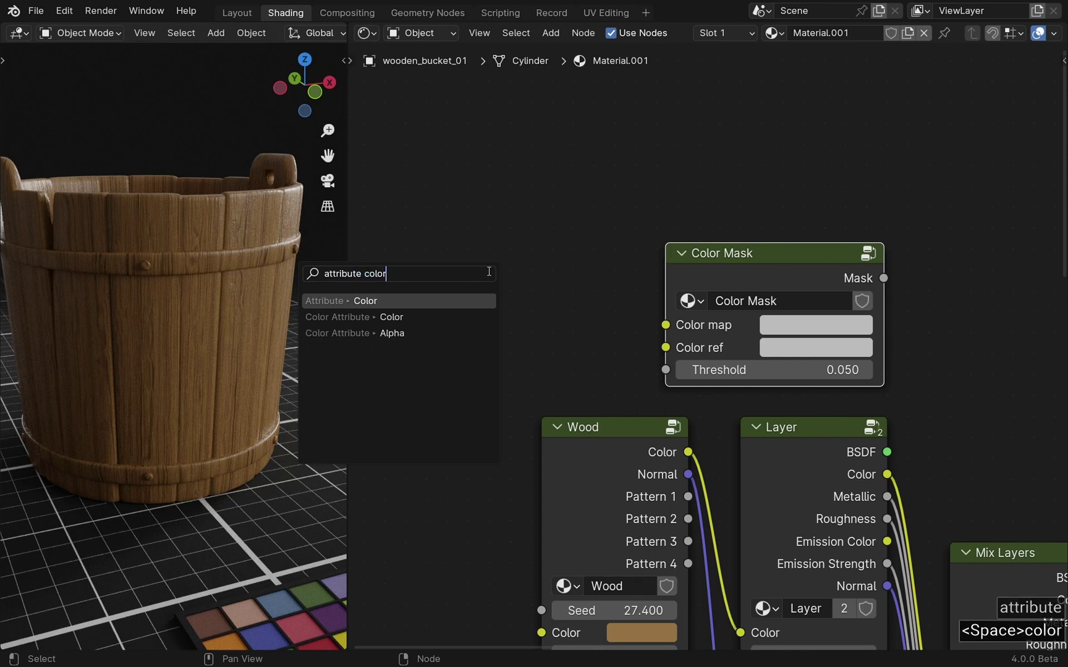
click(428, 316)
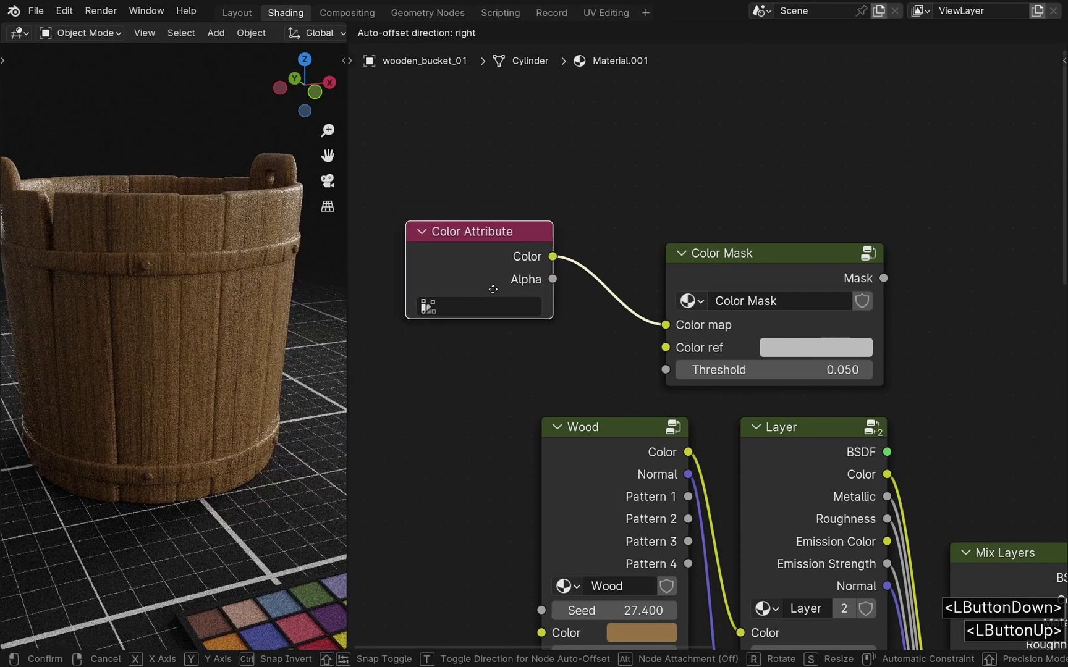
click(492, 307)
click(491, 319)
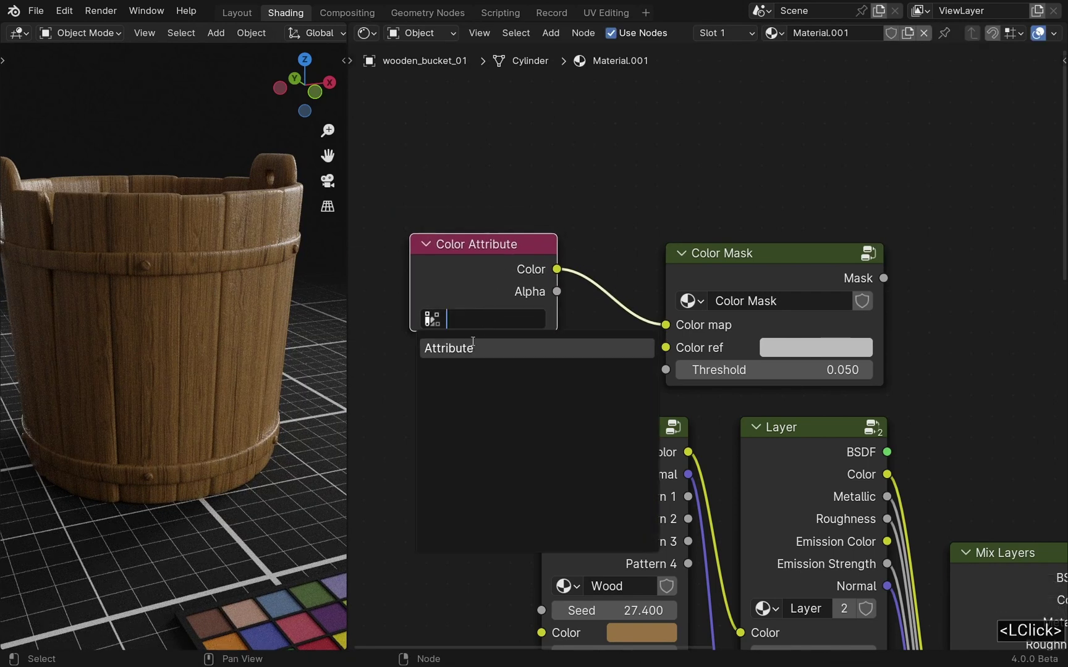
click(495, 349)
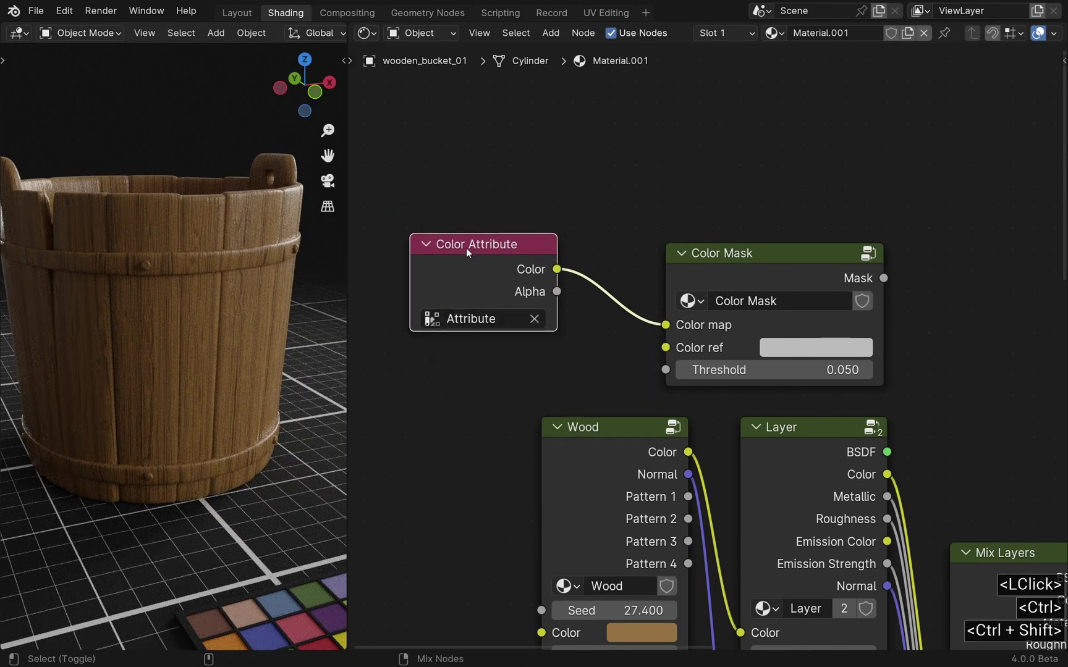
ctrl+shift+click(487, 259)
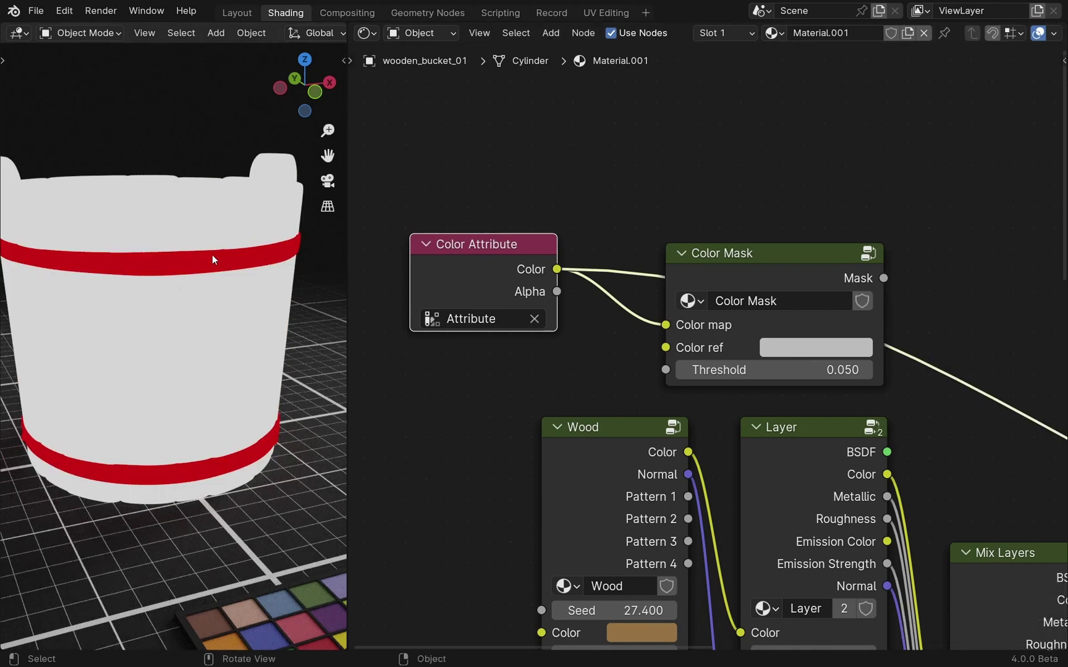
Sample the red band colour as the Color Mask reference and raise its threshold to 0.100.
click(802, 351)
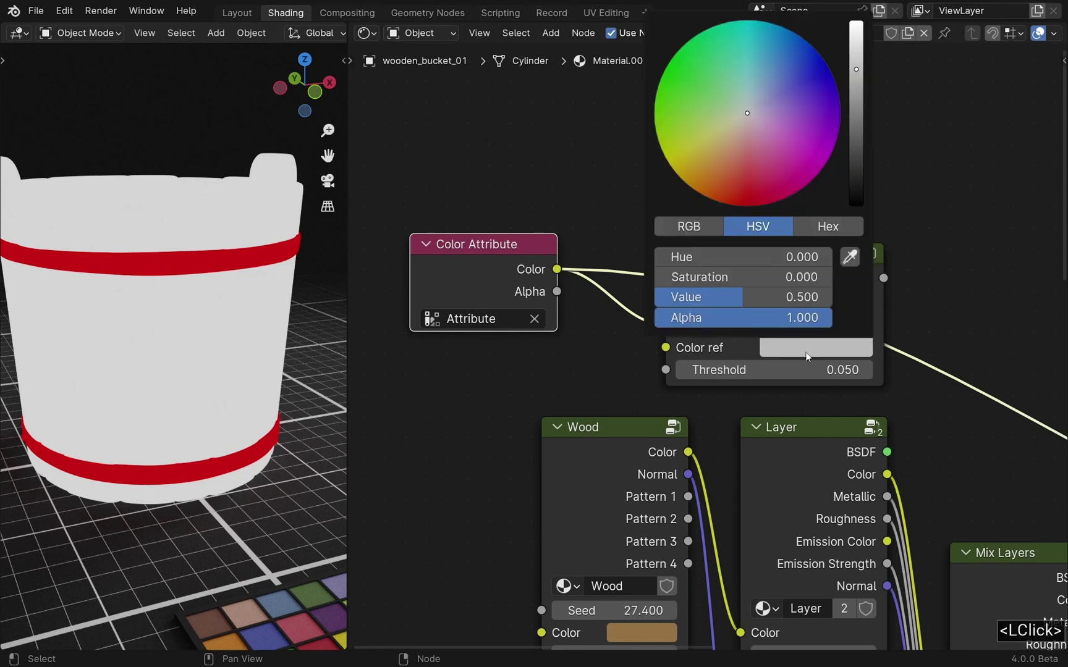
click(848, 260)
click(199, 260)
ctrl+shift+click(771, 264)
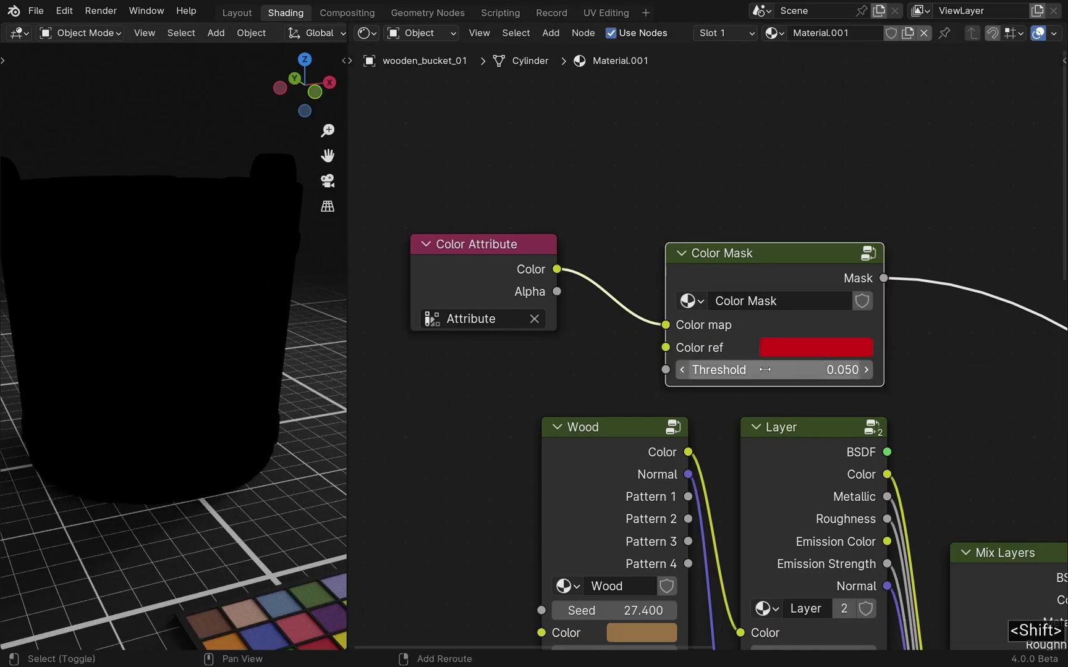
shift+drag(764, 370, 780, 370)
ctrl+middle_drag(765, 369, 704, 260)
middle_drag(704, 259, 607, 182)
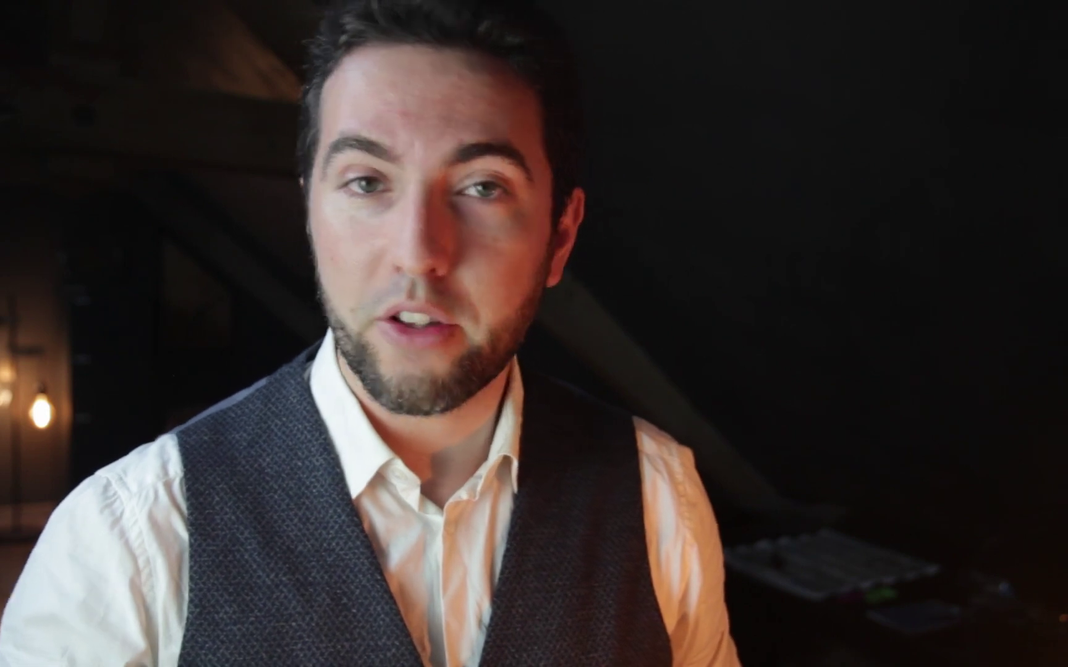
Add another Fluent mix layer and switch the library section to Decals.
click(626, 229)
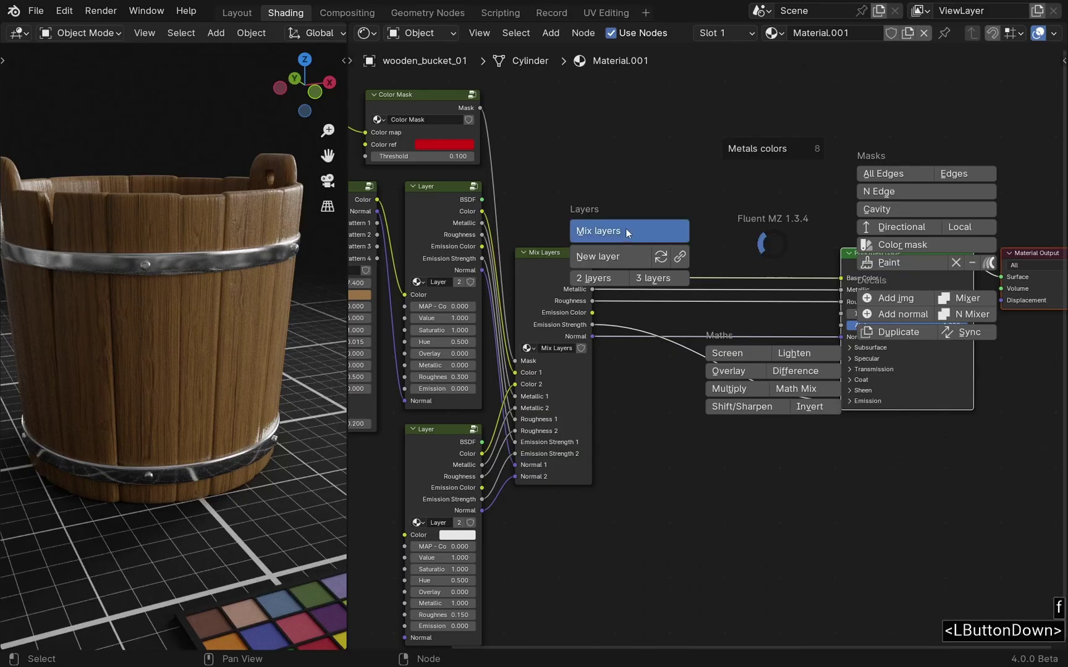
click(730, 349)
click(984, 102)
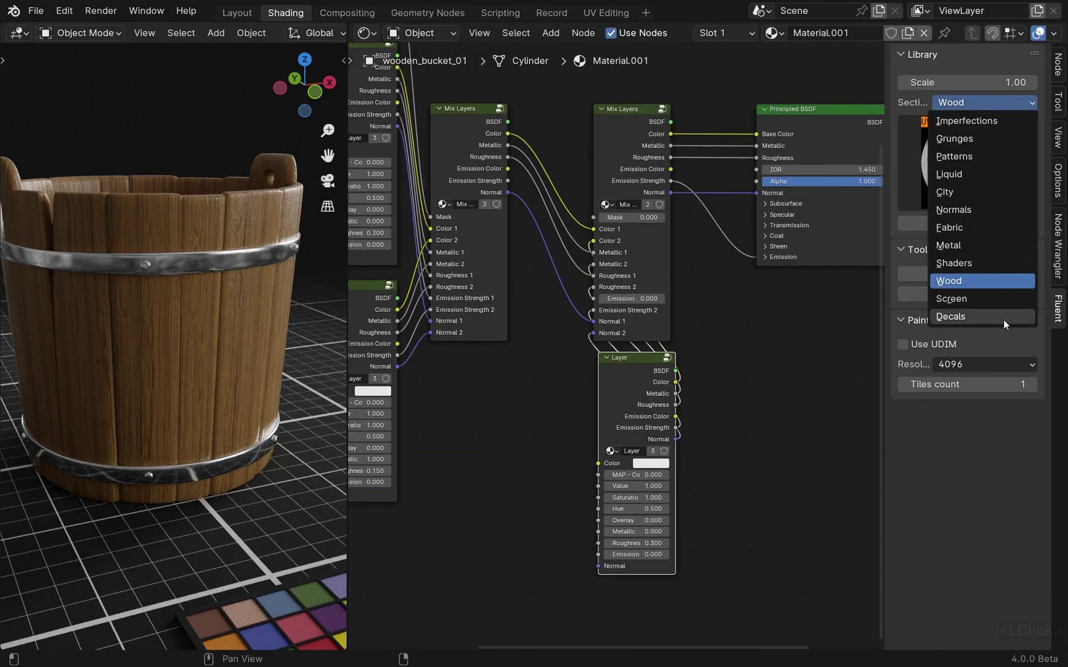
click(1003, 320)
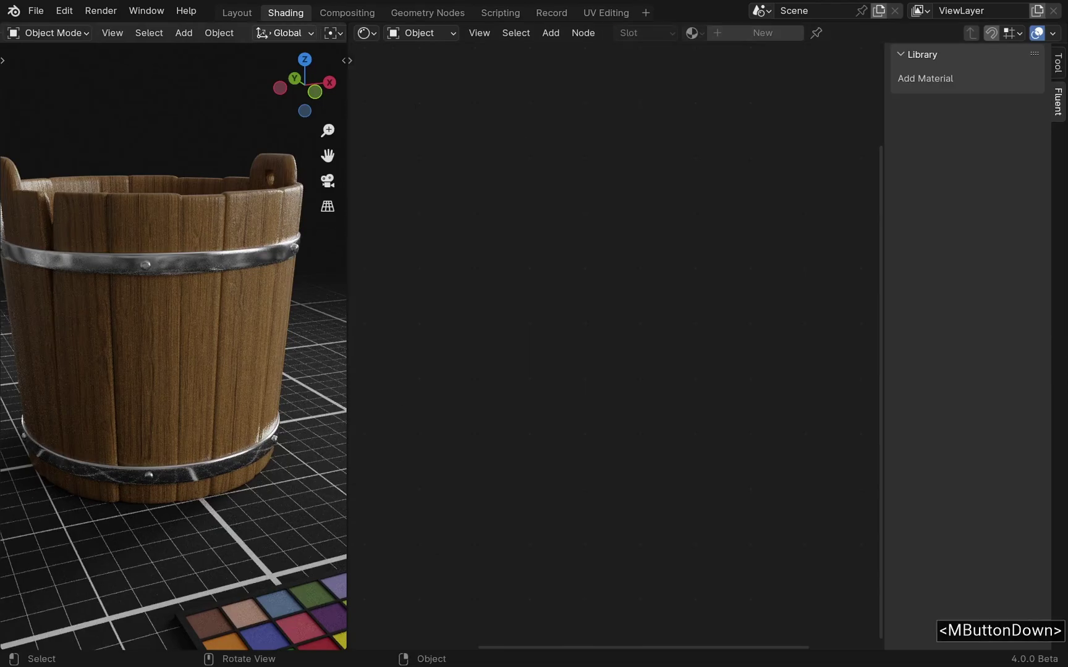
Move, scale and rotate the skull decal into place on the bucket's front.
key(g)
key(s)
click(218, 359)
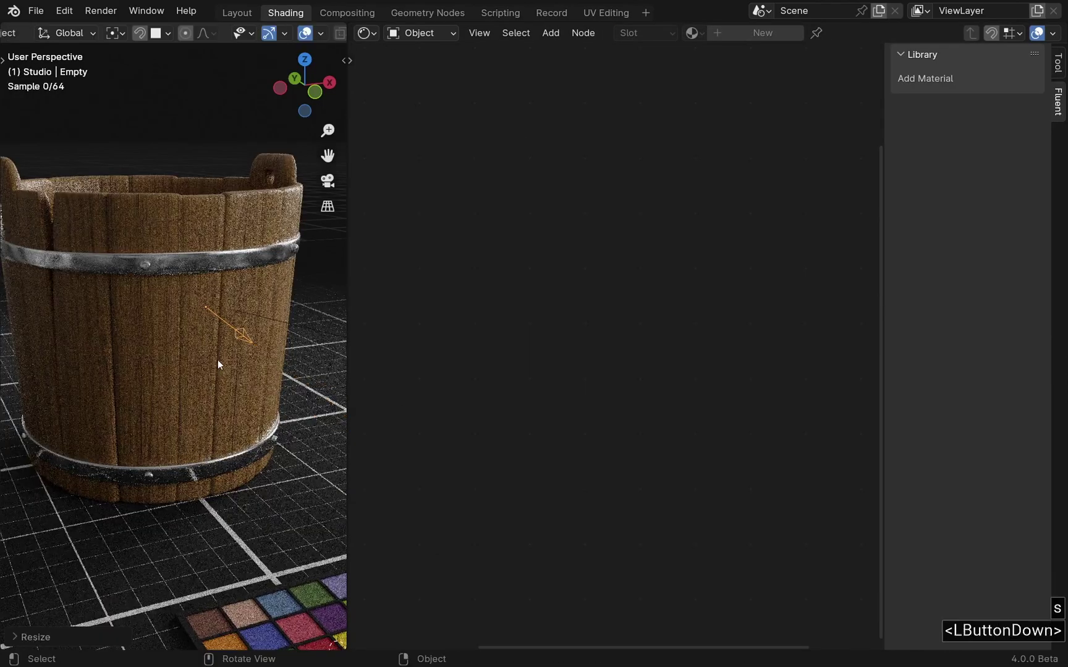
click(235, 328)
key(r)
key(z)
key(z)
click(260, 309)
key(g)
click(297, 277)
click(298, 276)
ctrl+middle_drag(298, 276, 131, 398)
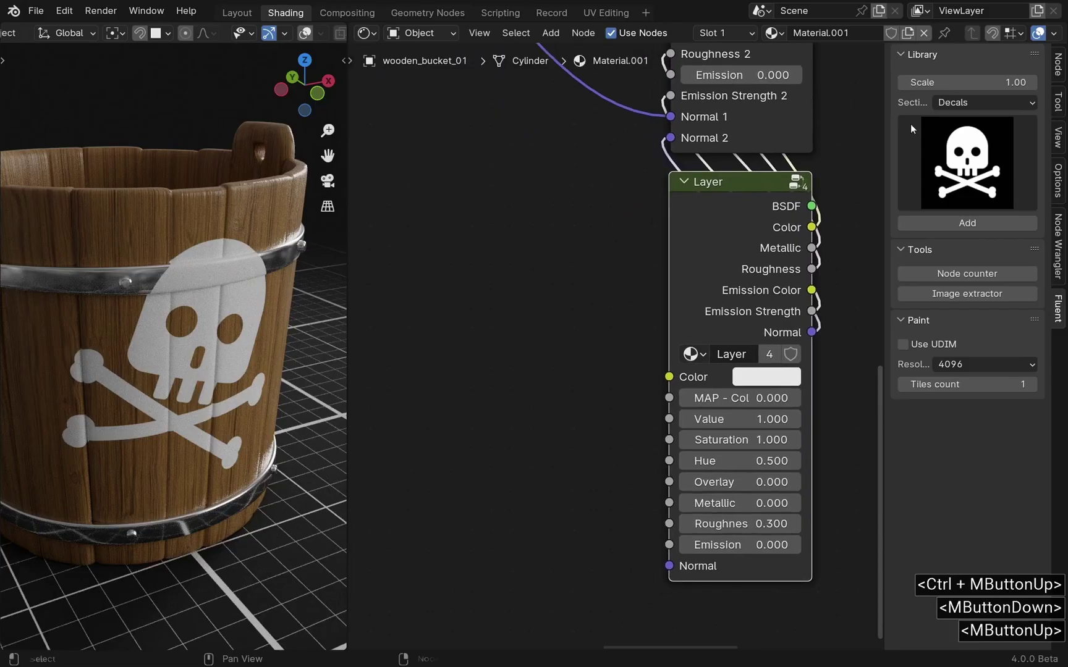
Add the Rust material from the Metal library, wire it into the new layer and darken its colour.
click(972, 102)
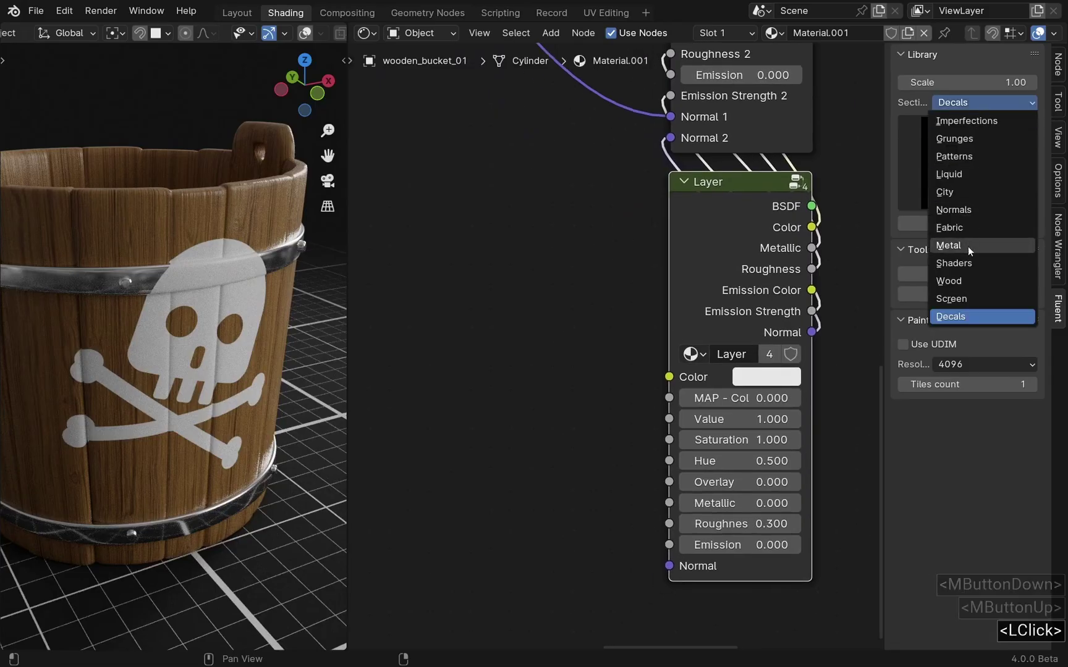
click(1004, 245)
click(979, 168)
click(912, 261)
drag(618, 228, 670, 524)
ctrl+shift+click(547, 182)
middle_drag(433, 432, 525, 433)
click(664, 313)
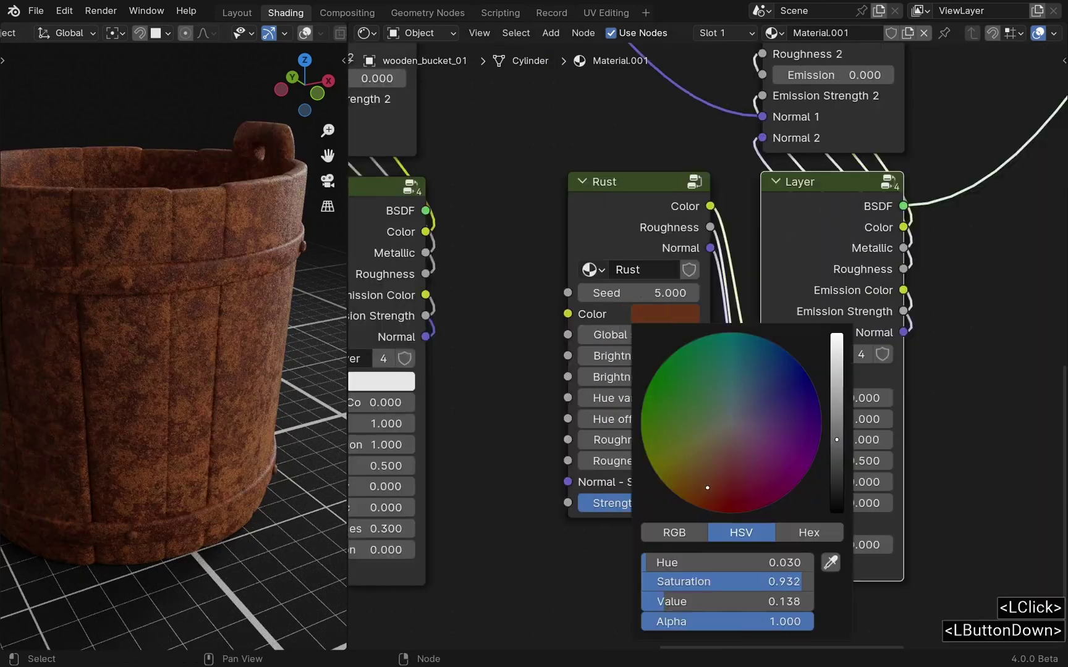
drag(741, 582, 772, 584)
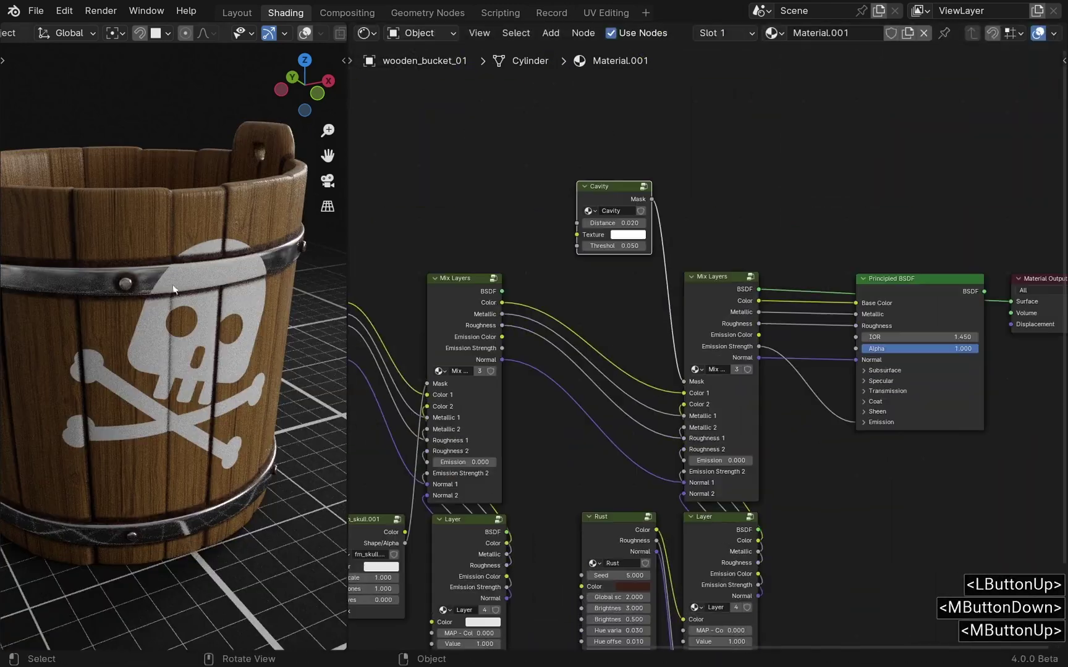
Feed a Grunge 04 texture from the Grunges library into the Cavity mask, setting a value of 3.
click(983, 103)
click(973, 138)
click(973, 144)
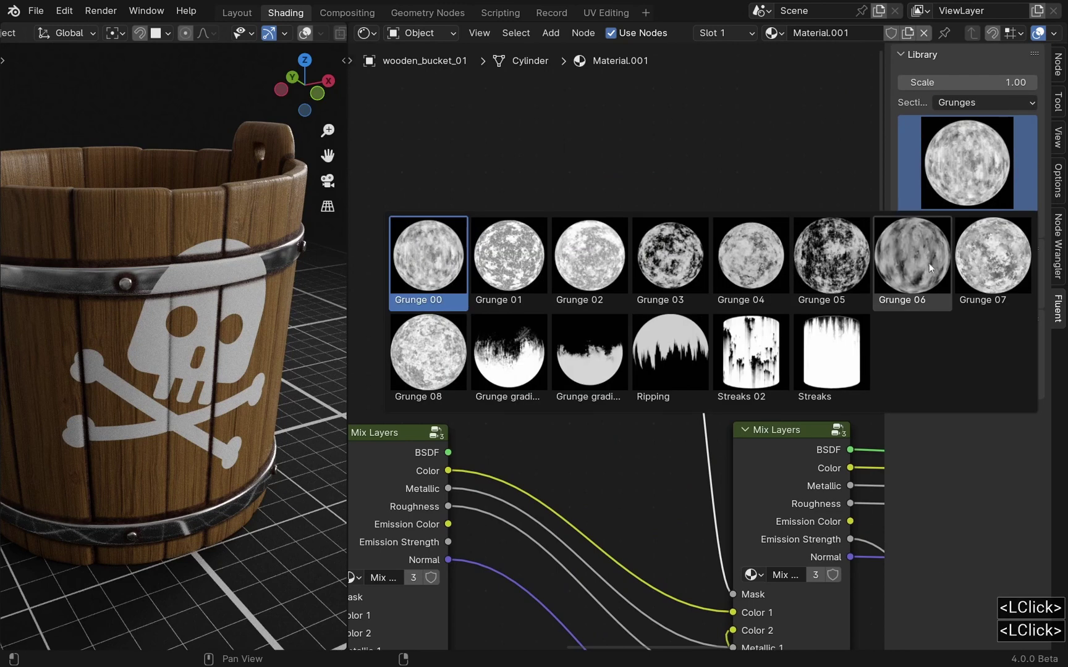
click(764, 270)
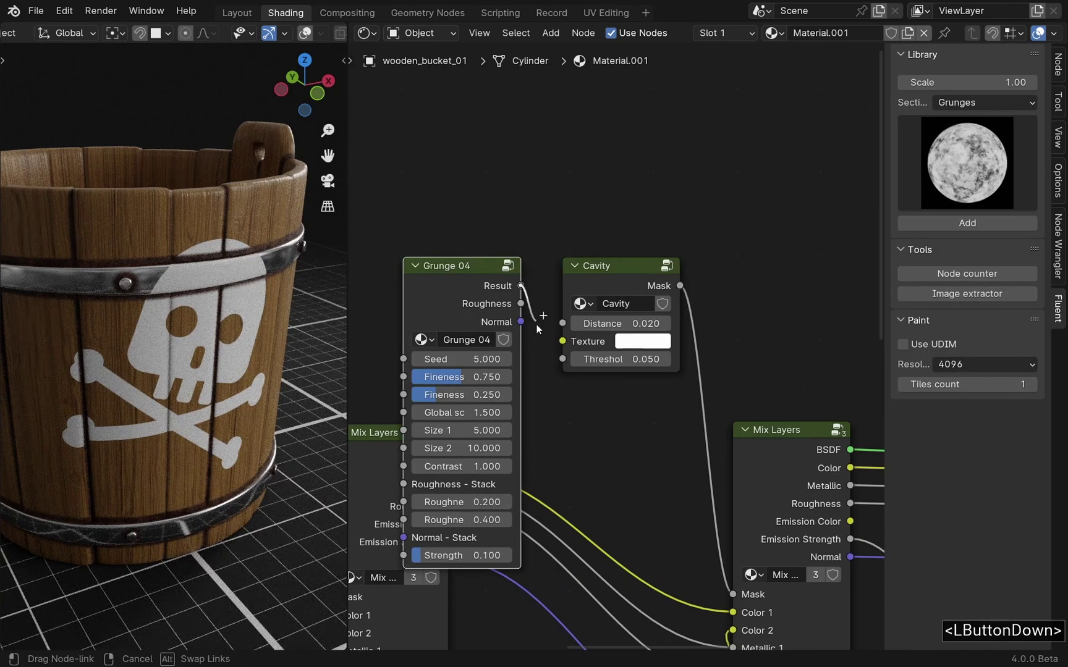
drag(537, 324, 562, 341)
ctrl+middle_drag(235, 322, 240, 301)
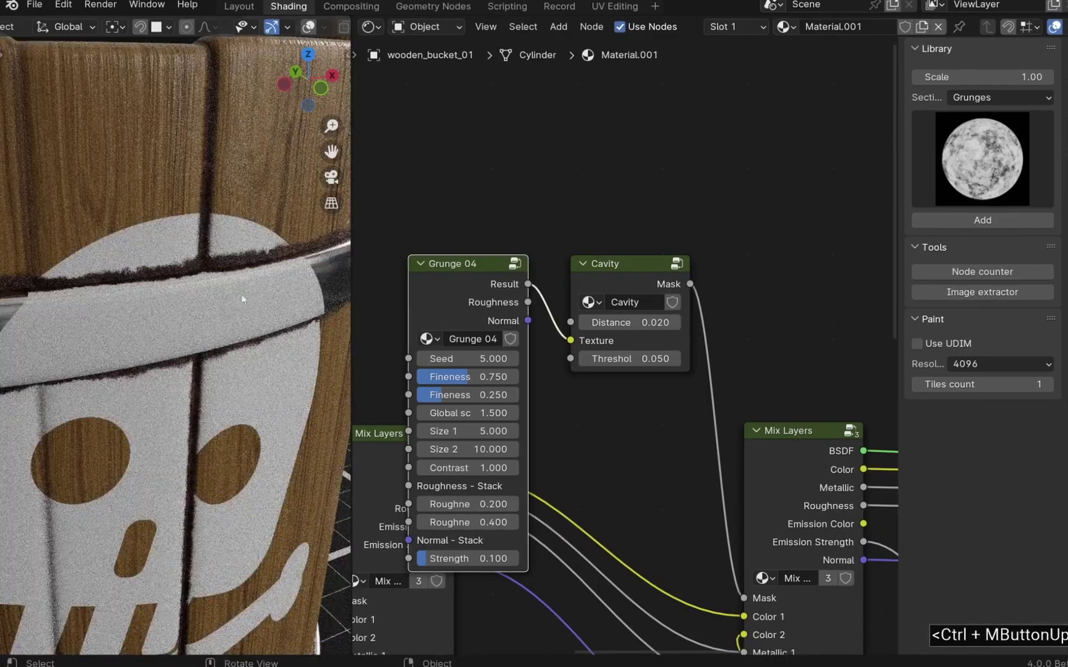
text(3)
key(Return)
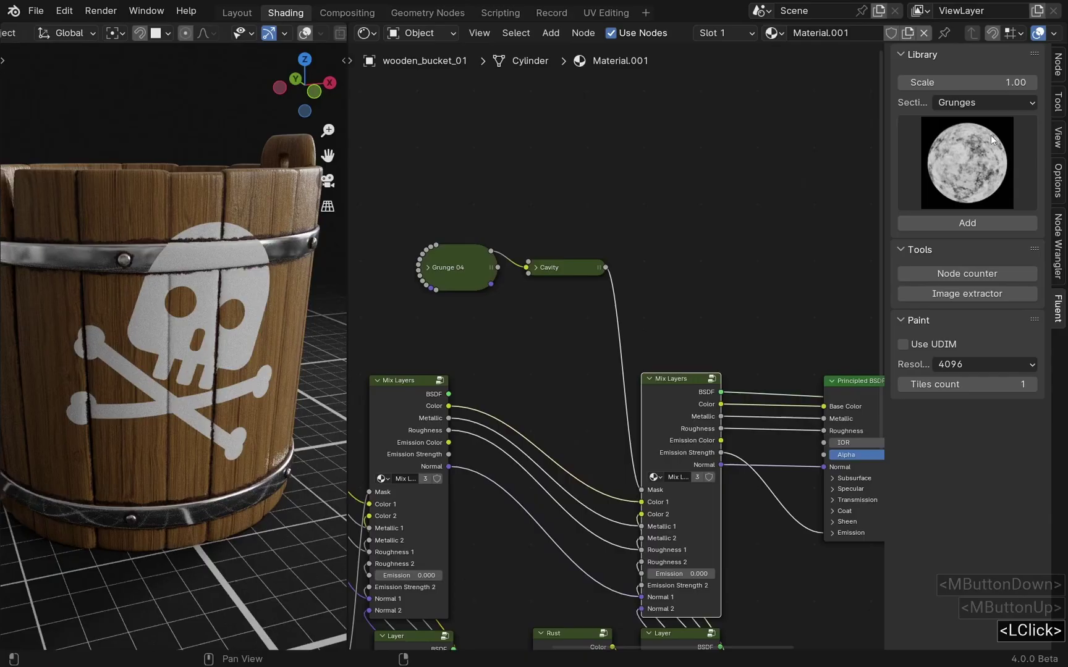
Add a Grunge gradient, adjust its Z offset and set Rot X to 180.
click(967, 162)
click(508, 553)
click(967, 222)
drag(740, 116, 695, 133)
ctrl+shift+click(694, 132)
shift+drag(696, 212, 726, 224)
click(696, 249)
text(180)
key(Return)
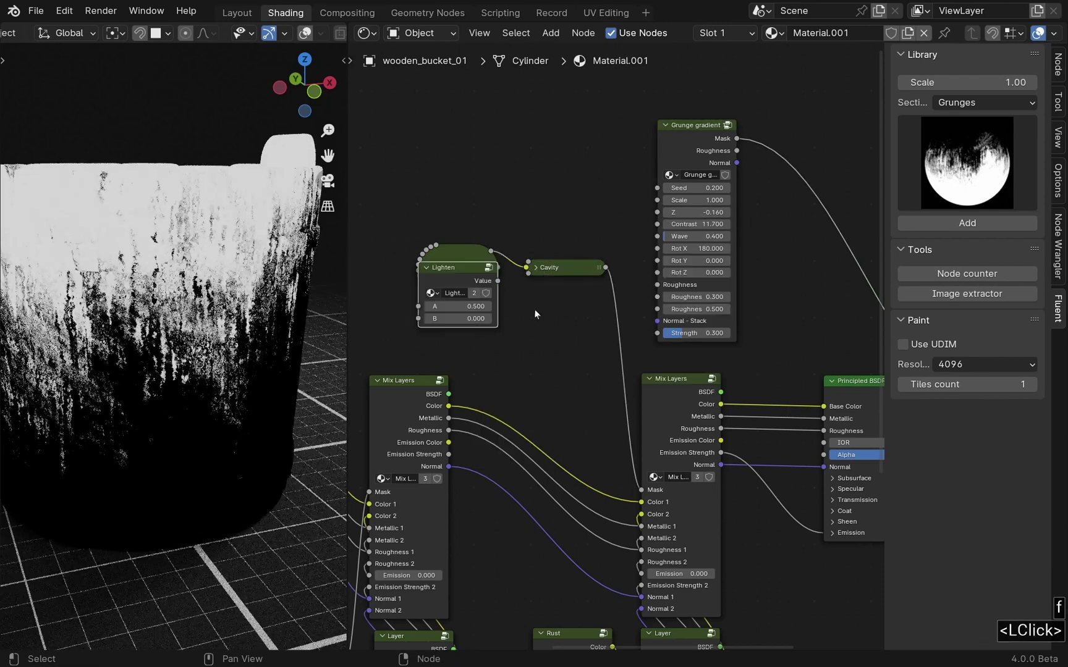
Insert a Lighten node into the Cavity link with the gradient Mask on B, then preview the full material.
click(622, 346)
drag(695, 125, 563, 297)
drag(606, 311, 650, 363)
ctrl+shift+click(700, 318)
middle_drag(700, 318, 513, 220)
click(606, 303)
ctrl+shift+click(603, 305)
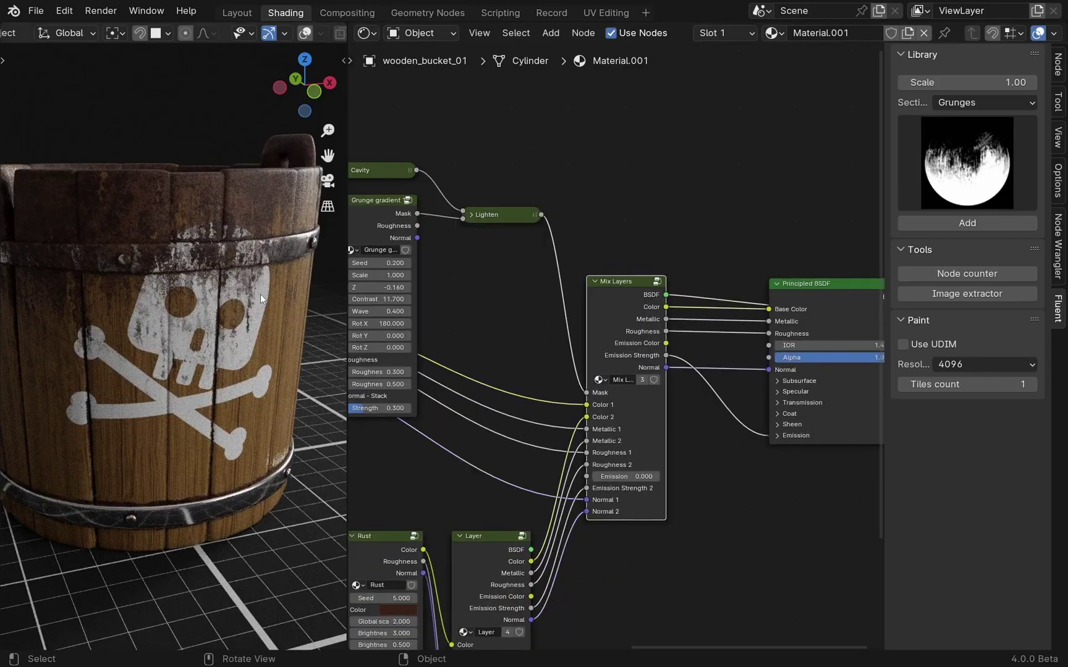
Hide the library panel and maximise the 3D view to inspect the finished bucket.
middle_drag(260, 295, 164, 303)
ctrl+middle_drag(709, 272, 655, 315)
middle_drag(655, 315, 618, 347)
key(n)
key(ctrl+space)
ctrl+middle_drag(319, 266, 608, 343)
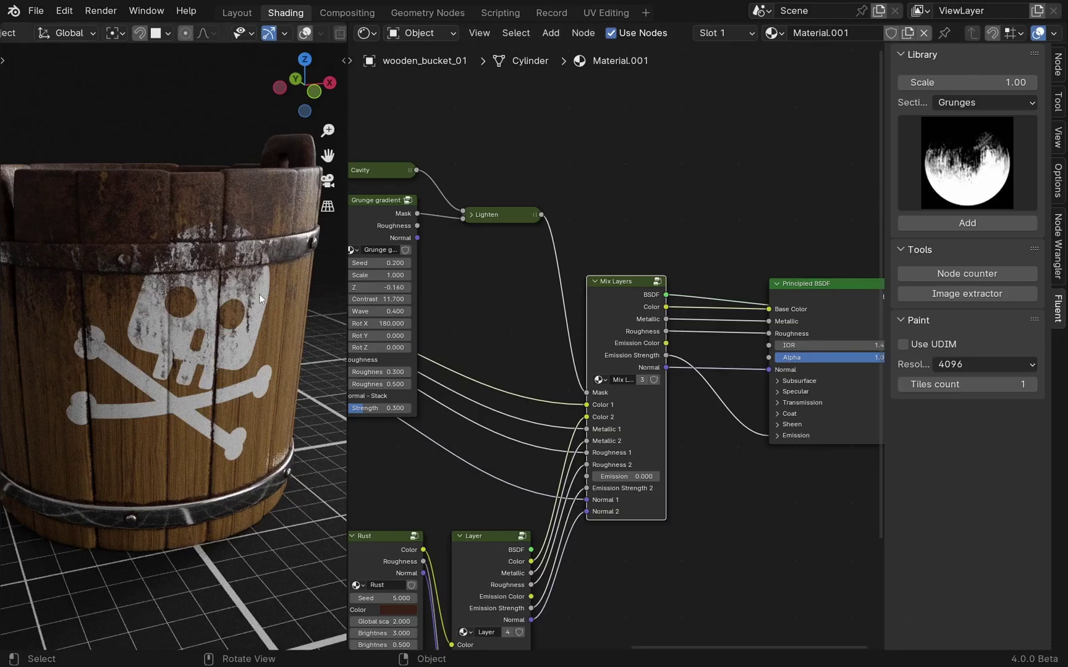
mouse_move(258, 294)
middle_down()
mouse_move(159, 286)
mouse_move(242, 309)
middle_up()
ctrl+middle_drag(587, 346, 587, 383)
middle_drag(587, 383, 585, 337)
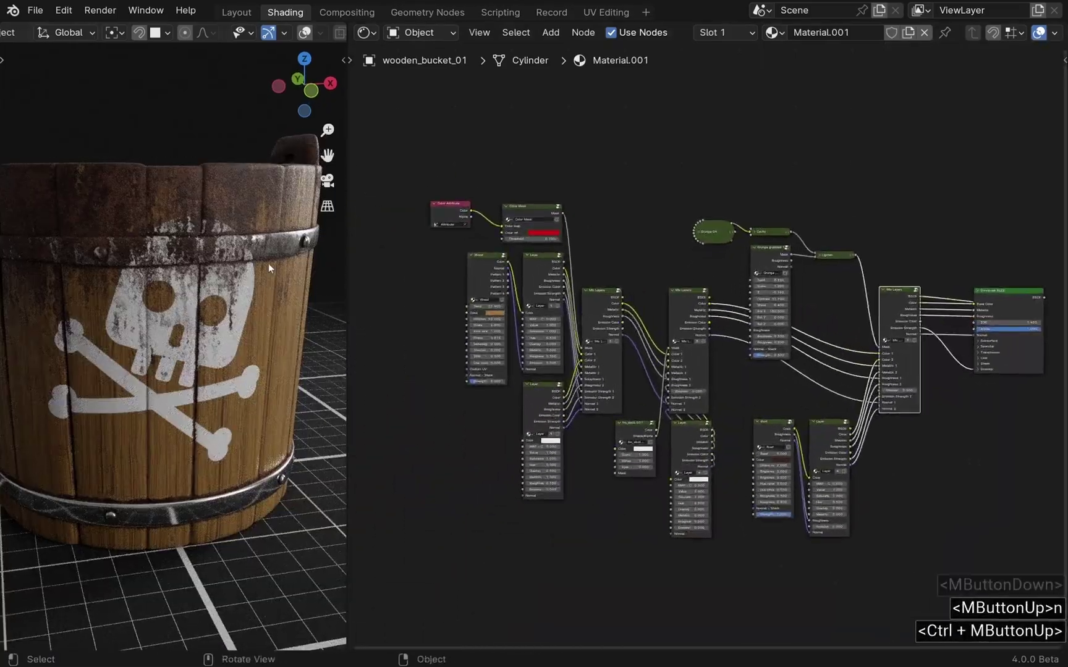